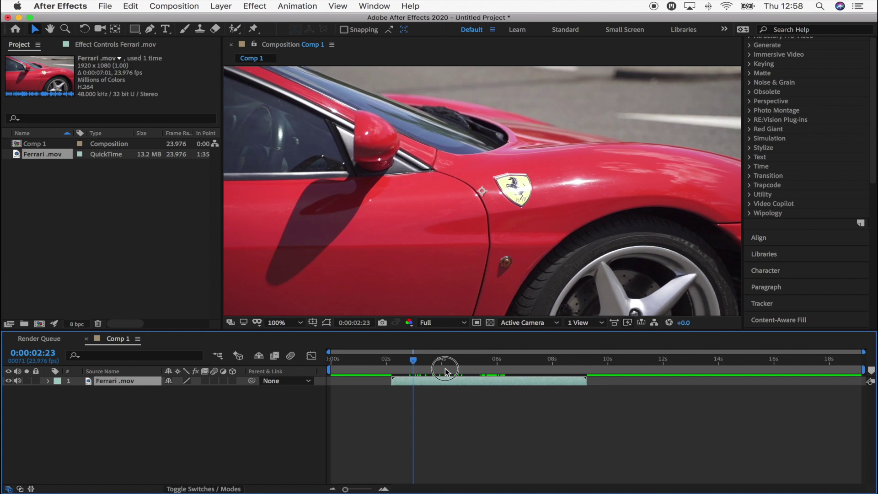
# Scrub the Ferrari comp's timeline to about the six-second mark
pyautogui.moveTo(445, 372); pyautogui.dragTo(498, 365)
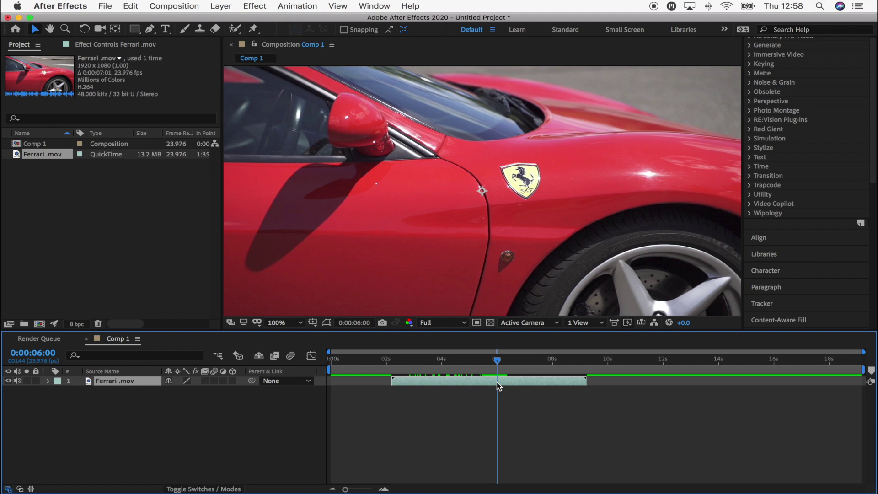
# Split Ferrari.mov at 6:02 and paste a copy, giving three Ferrari layers
pyautogui.moveTo(498, 383); pyautogui.dragTo(500, 381)
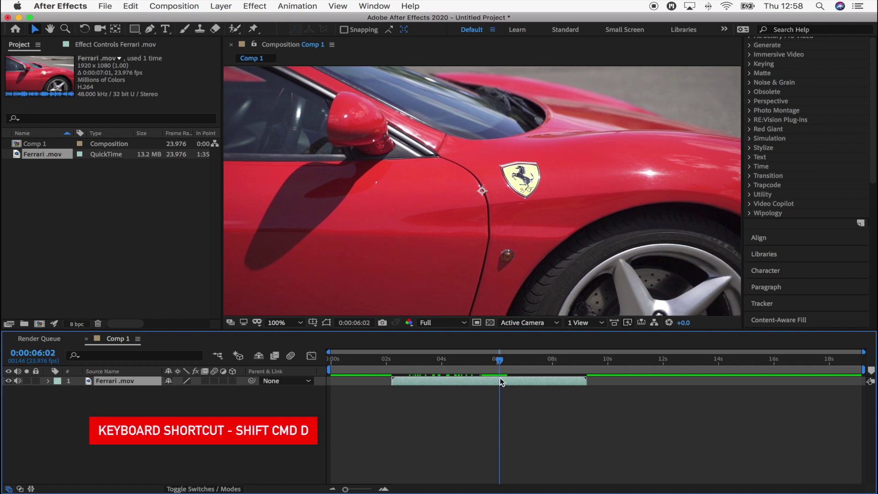
pyautogui.press('shift+super+d')
pyautogui.moveTo(500, 378); pyautogui.dragTo(512, 383)
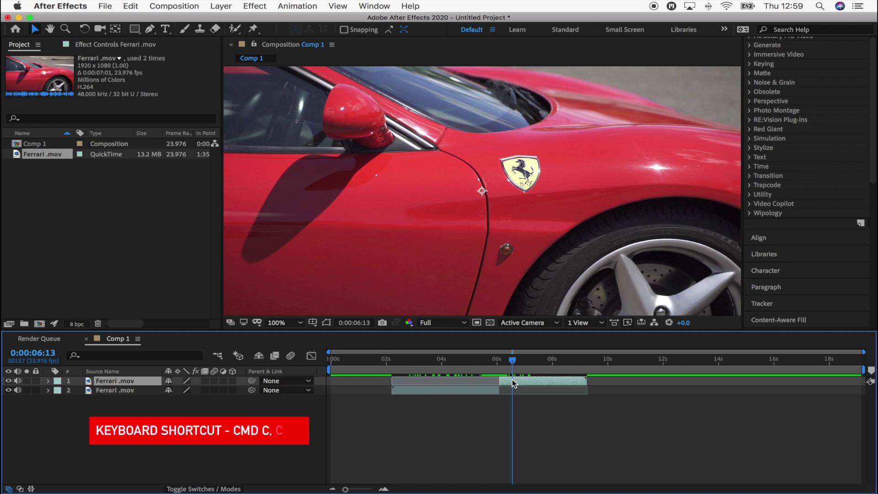
pyautogui.press('super+v')
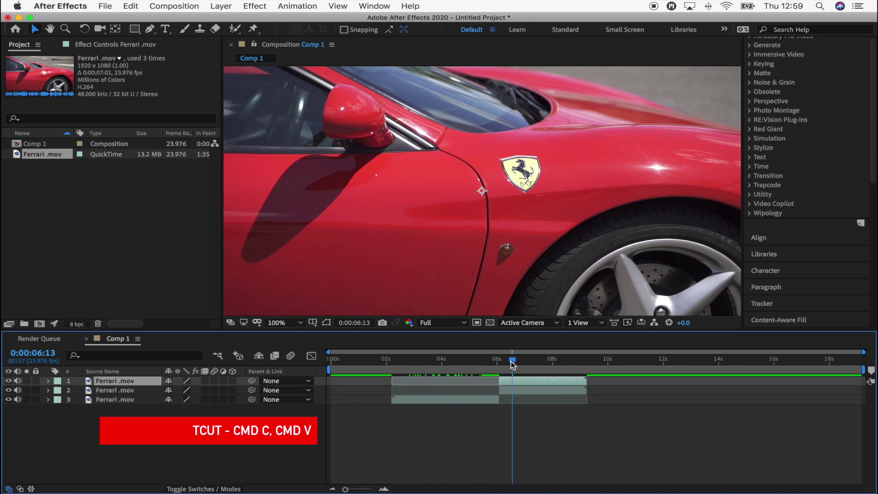
pyautogui.moveTo(512, 361); pyautogui.dragTo(499, 365)
pyautogui.press('=')
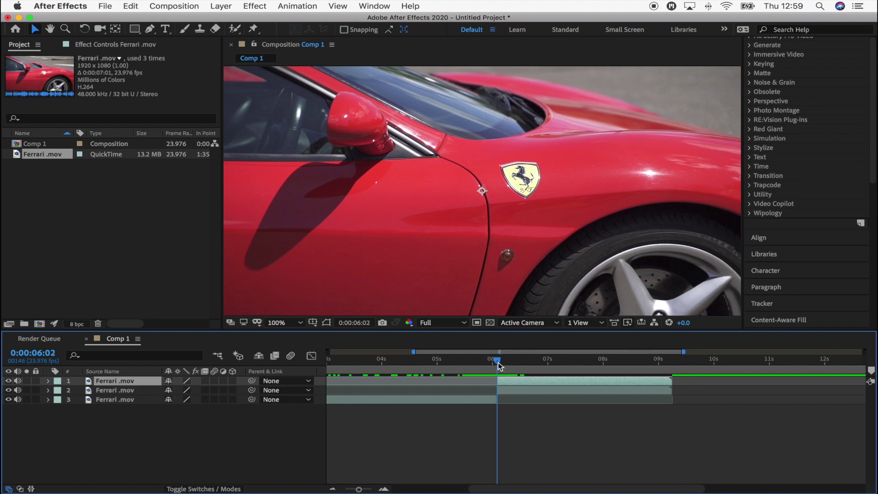
# Freeze the top Ferrari layer on the current frame with Time > Freeze Frame
pyautogui.rightClick(502, 384)
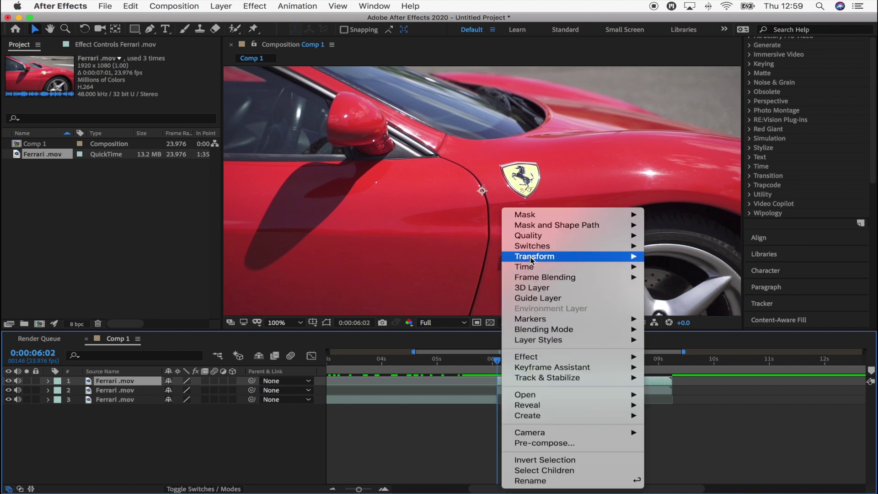
pyautogui.moveTo(537, 268)
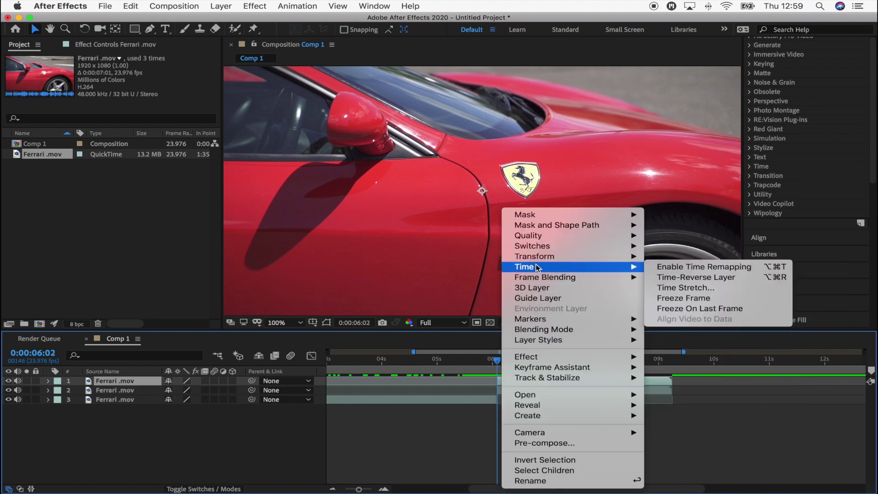
pyautogui.click(683, 299)
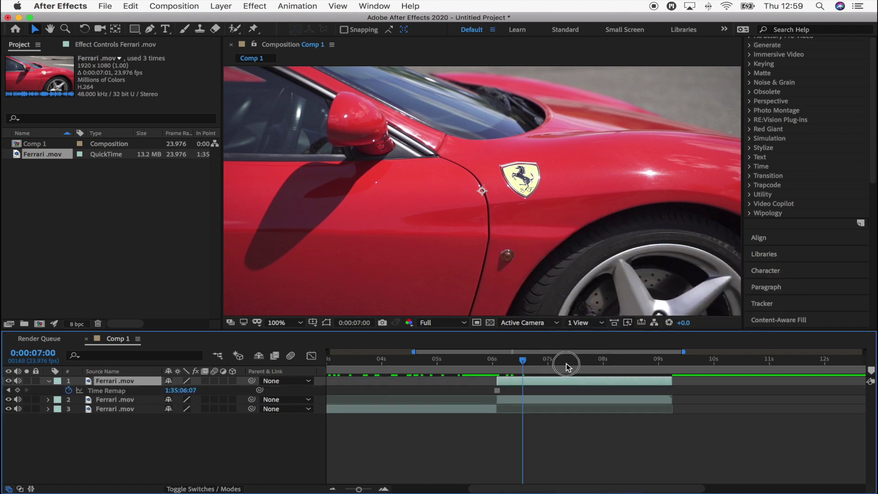
pyautogui.moveTo(564, 361); pyautogui.dragTo(498, 365)
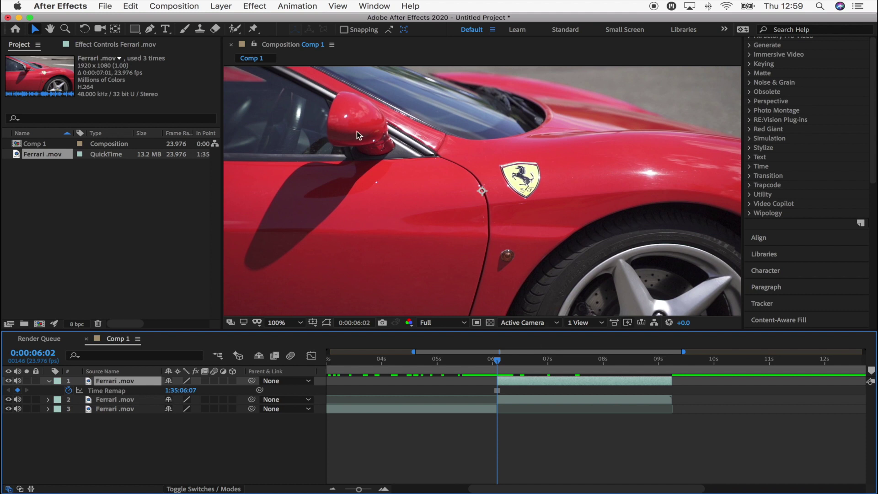
# Trace a Pen mask around the prancing-horse badge, then return the viewer to full view
pyautogui.click(150, 28)
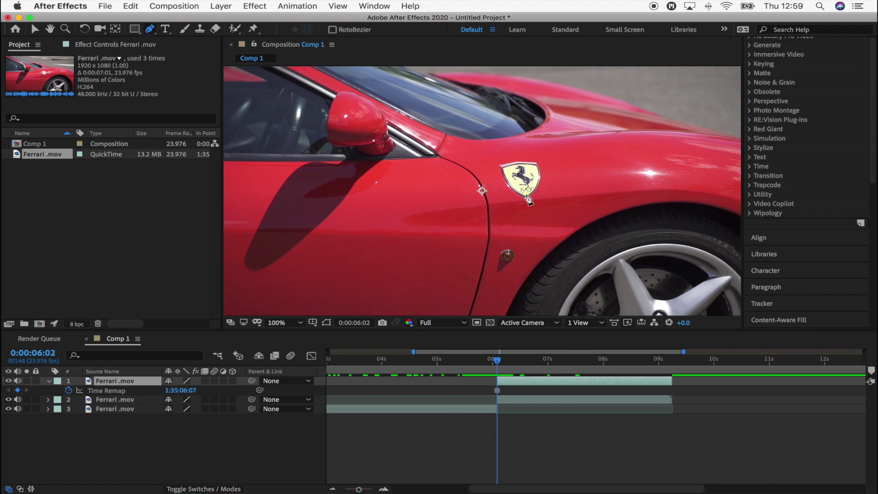
pyautogui.press('.')
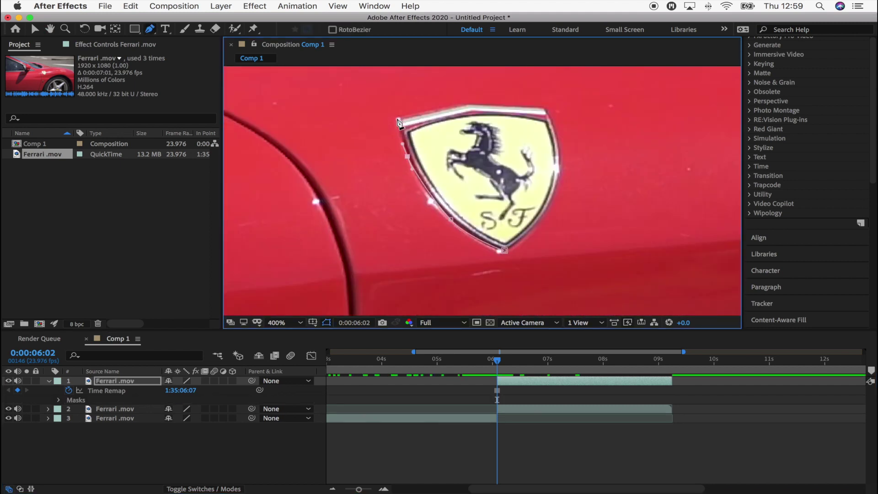
pyautogui.click(518, 247)
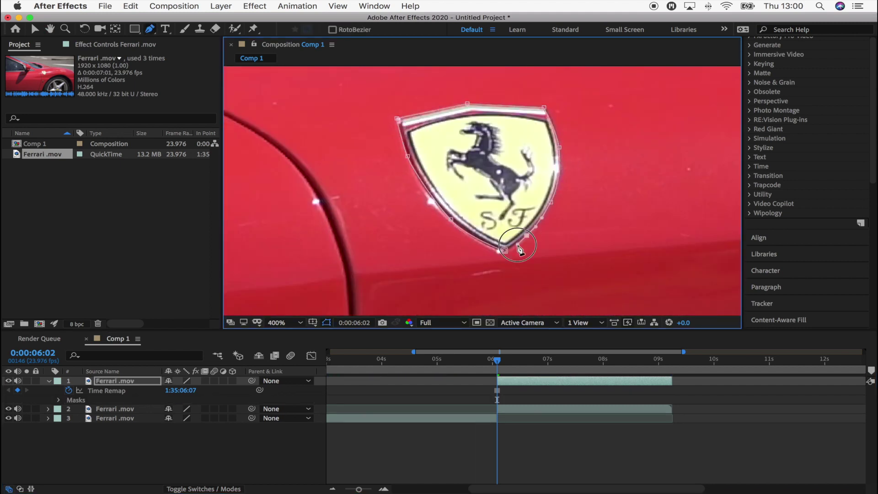
pyautogui.moveTo(497, 360)
pyautogui.mouseDown()
pyautogui.moveTo(561, 364)
pyautogui.moveTo(501, 369)
pyautogui.mouseUp()
pyautogui.press('/')
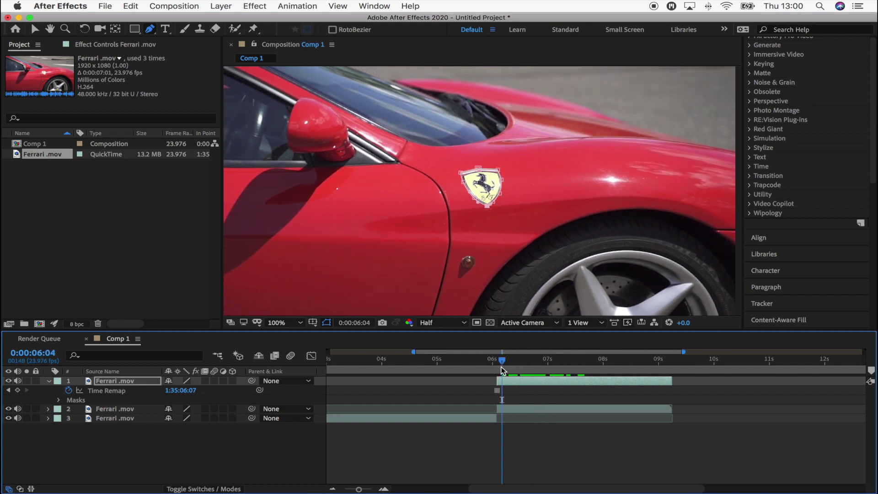
# Camera-track the second Ferrari layer and create a null and camera at the badge's track points
pyautogui.click(512, 410)
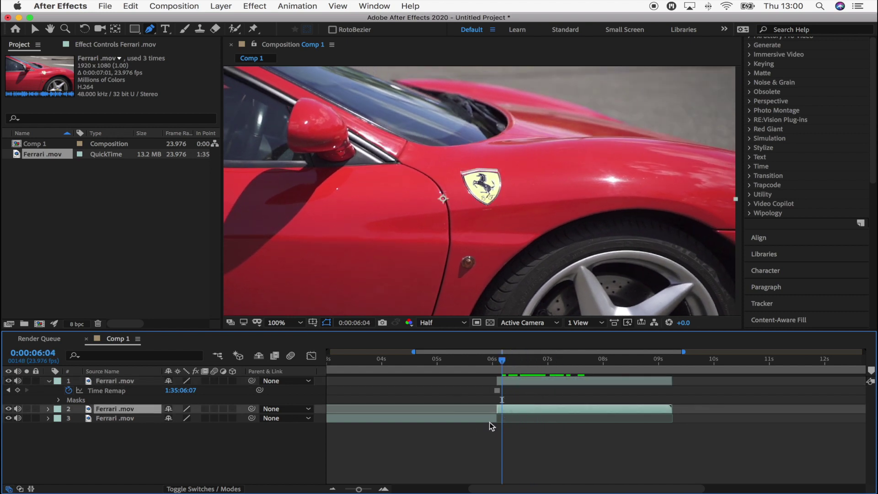
pyautogui.click(298, 7)
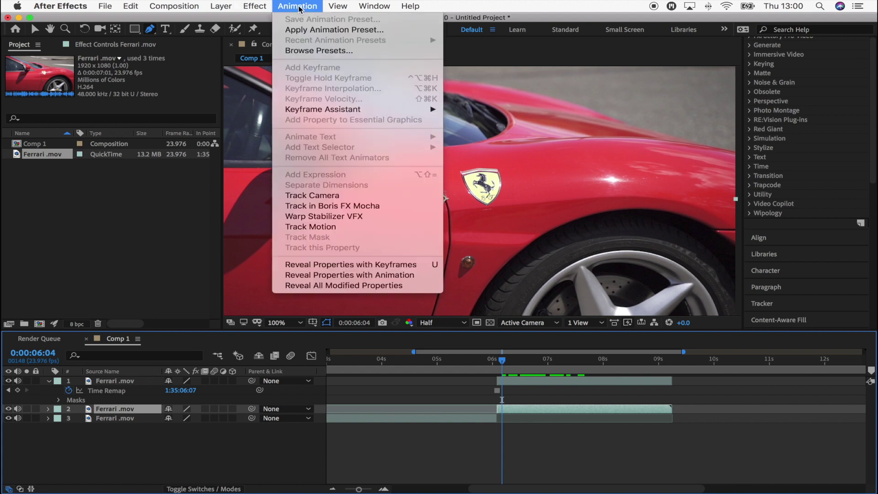
pyautogui.click(342, 196)
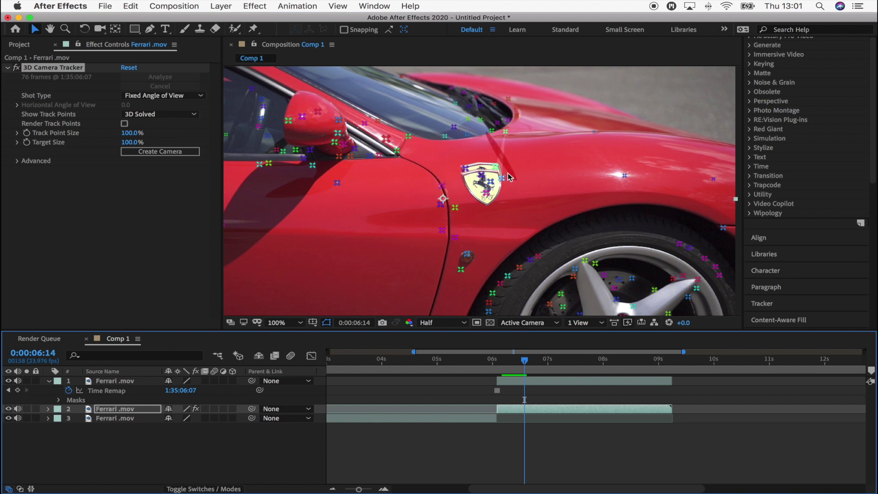
pyautogui.rightClick(486, 184)
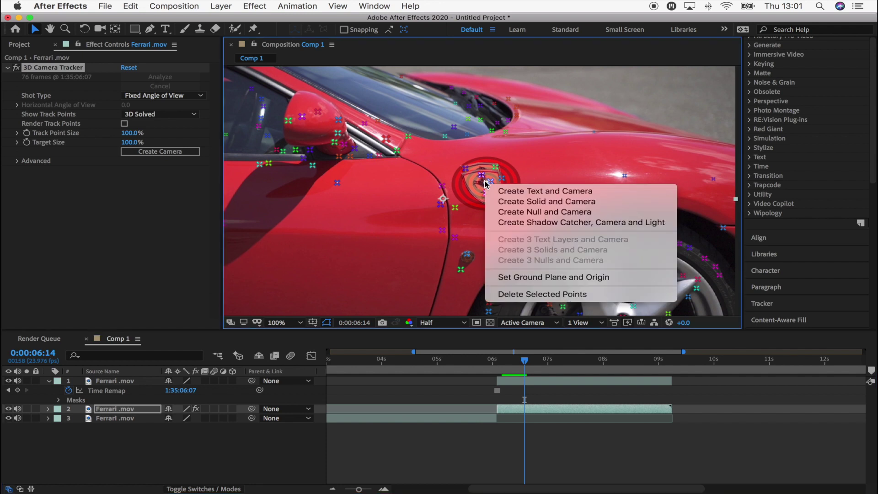
pyautogui.click(535, 212)
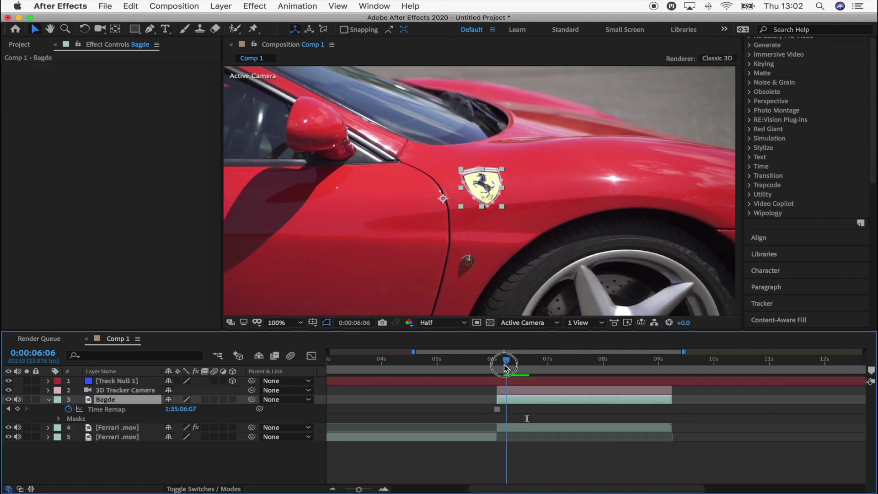
# Parent the Bagde layer to Track Null 1 and turn on its 3D switch
pyautogui.click(251, 399)
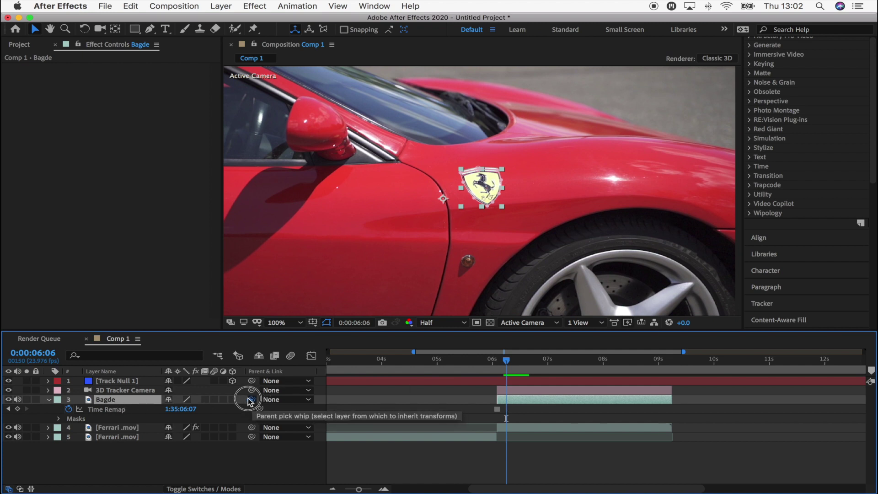
pyautogui.moveTo(251, 402); pyautogui.dragTo(130, 383)
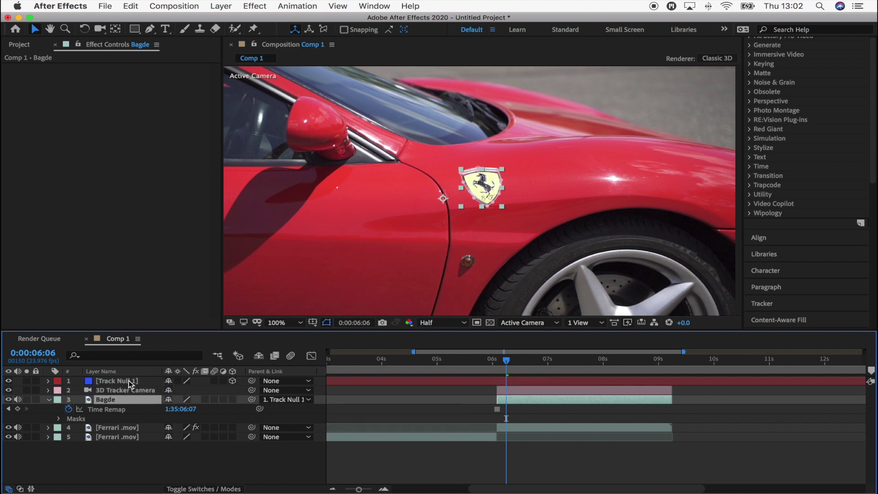
pyautogui.click(232, 399)
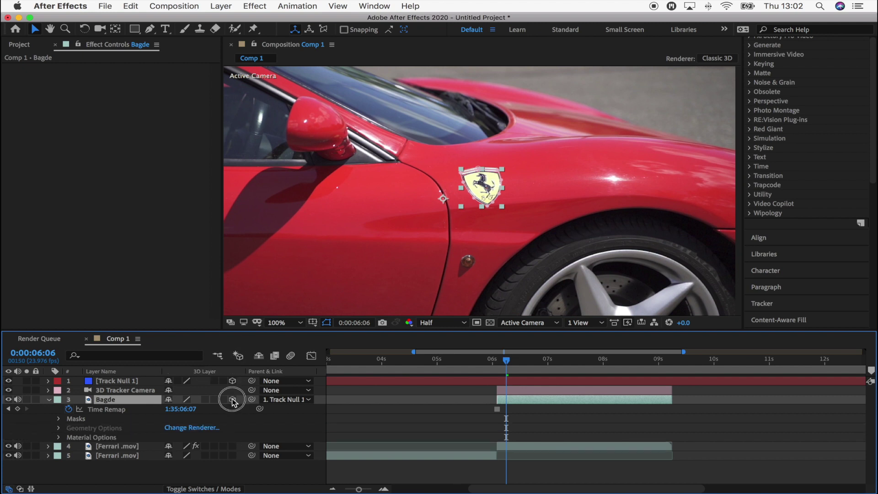
pyautogui.moveTo(511, 361); pyautogui.dragTo(511, 361)
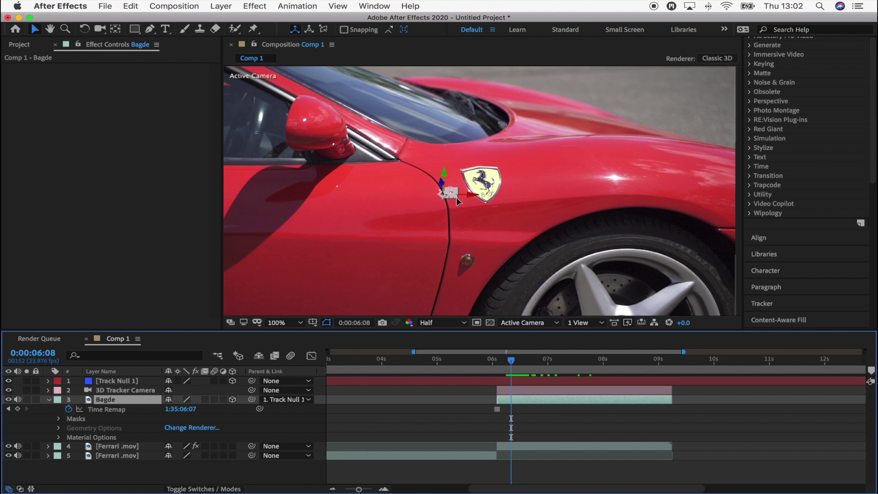
pyautogui.press('.')
pyautogui.press('.')
pyautogui.press('.')
pyautogui.press('.')
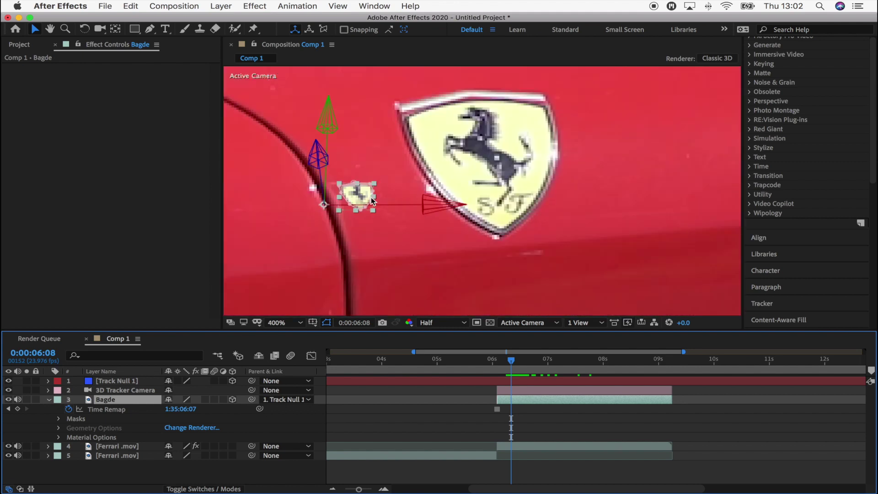
# Scale the Bagde layer to about 481% so it covers the real badge
pyautogui.press(',')
pyautogui.press(',')
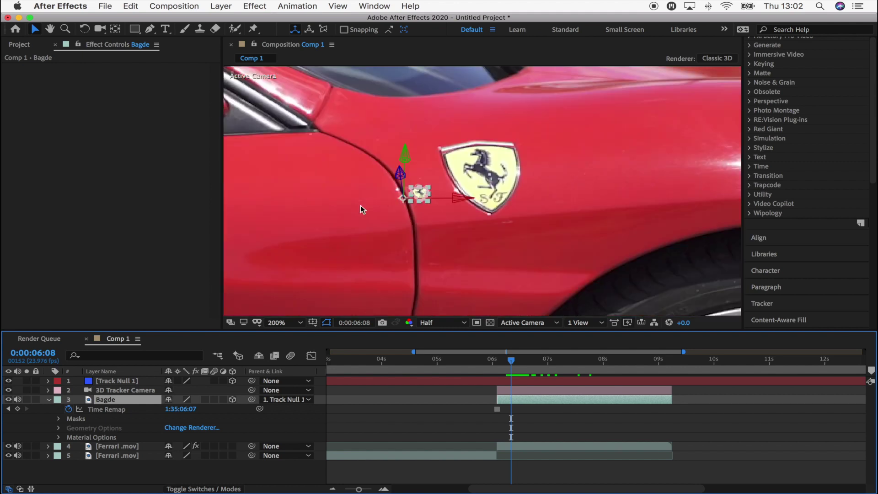
pyautogui.press(',')
pyautogui.press(',')
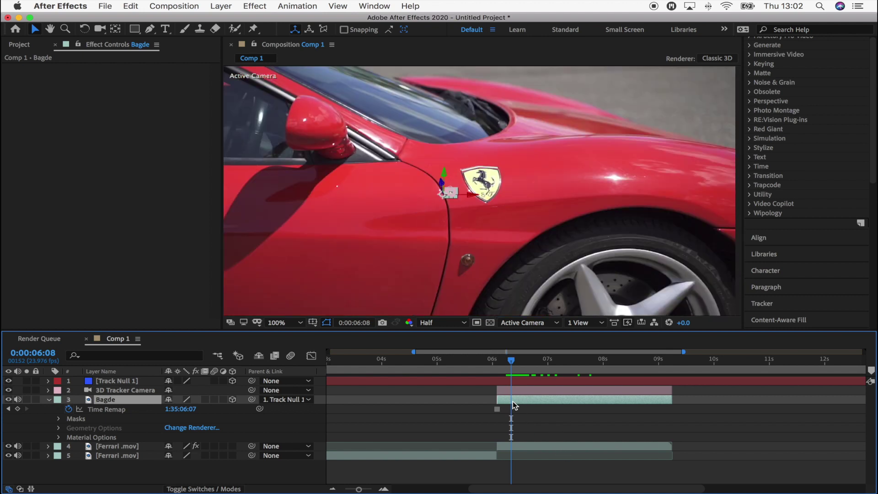
pyautogui.press('s')
pyautogui.moveTo(189, 412); pyautogui.dragTo(501, 411)
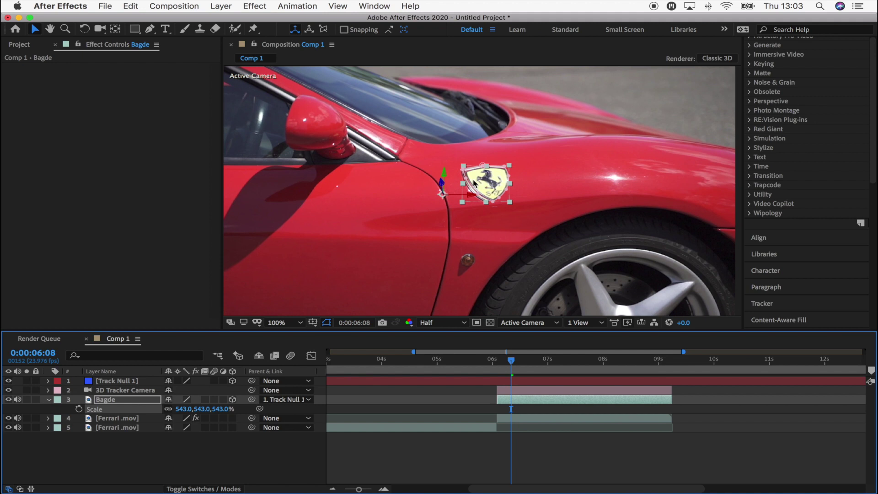
pyautogui.scroll(4, 498, 193)
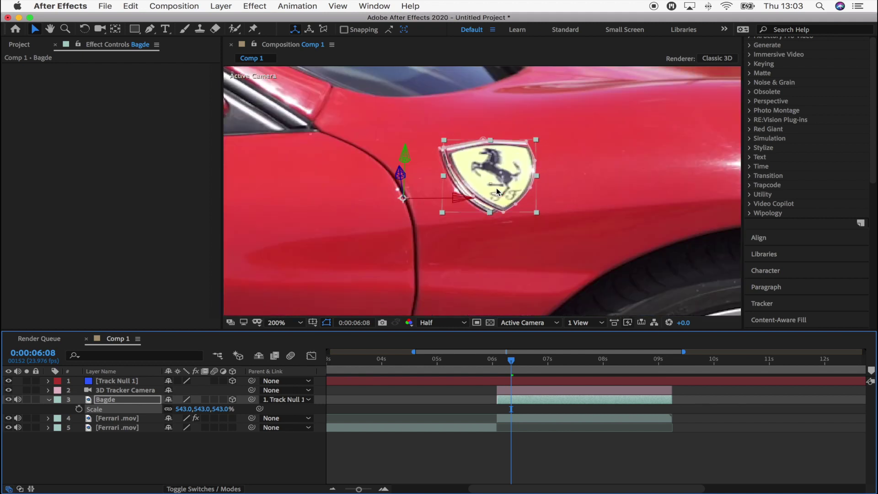
pyautogui.moveTo(515, 196); pyautogui.dragTo(407, 235)
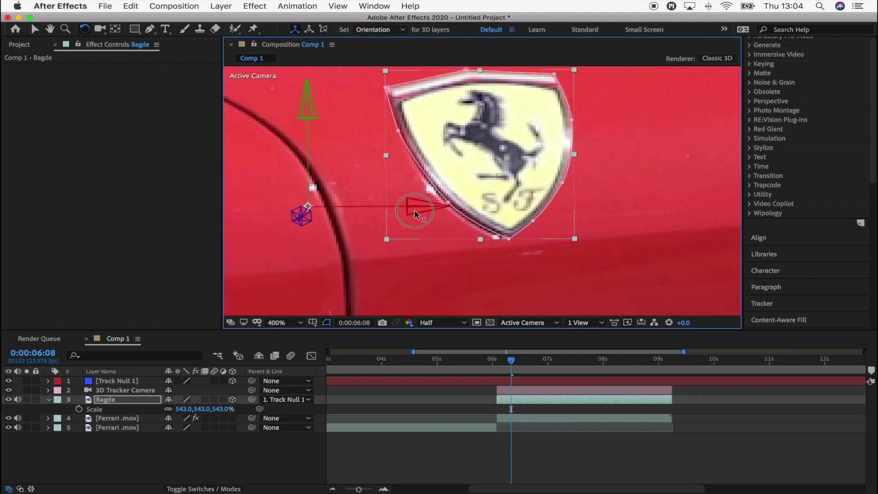
# Set viewer resolution to Full and toggle Bagde's visibility to compare its tracking
pyautogui.click(439, 322)
pyautogui.click(433, 347)
pyautogui.click(8, 399)
pyautogui.click(8, 399)
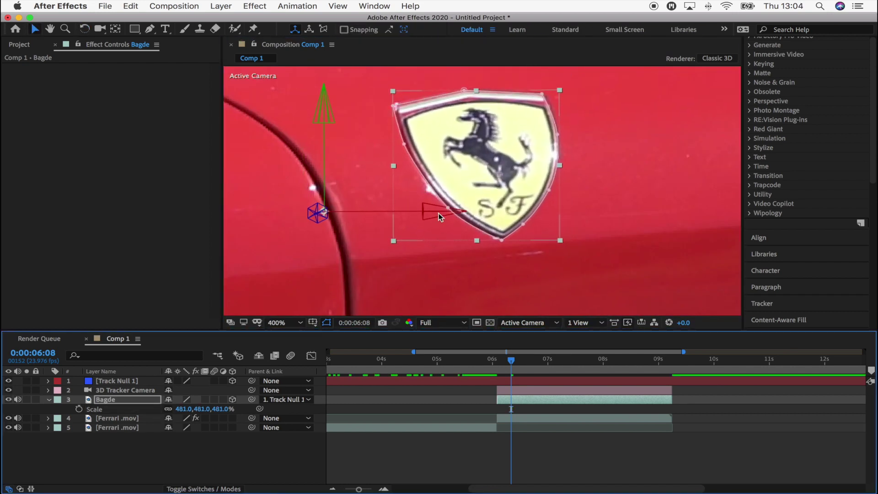
pyautogui.click(8, 400)
pyautogui.click(8, 399)
pyautogui.press('/')
pyautogui.click(495, 361)
pyautogui.moveTo(499, 369)
pyautogui.mouseDown()
pyautogui.moveTo(660, 365)
pyautogui.moveTo(500, 374)
pyautogui.mouseUp()
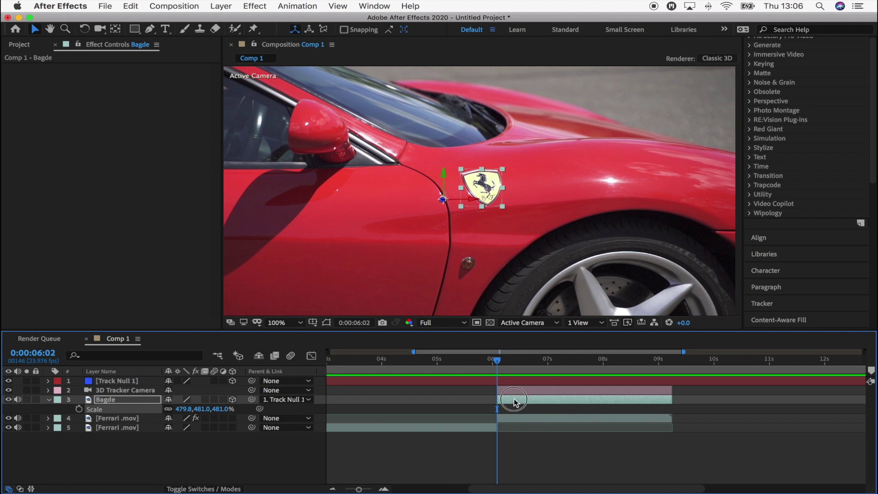
# Keyframe Bagde's Position, pulling the badge off the door toward the camera a second later
pyautogui.press('Return')
pyautogui.press('p')
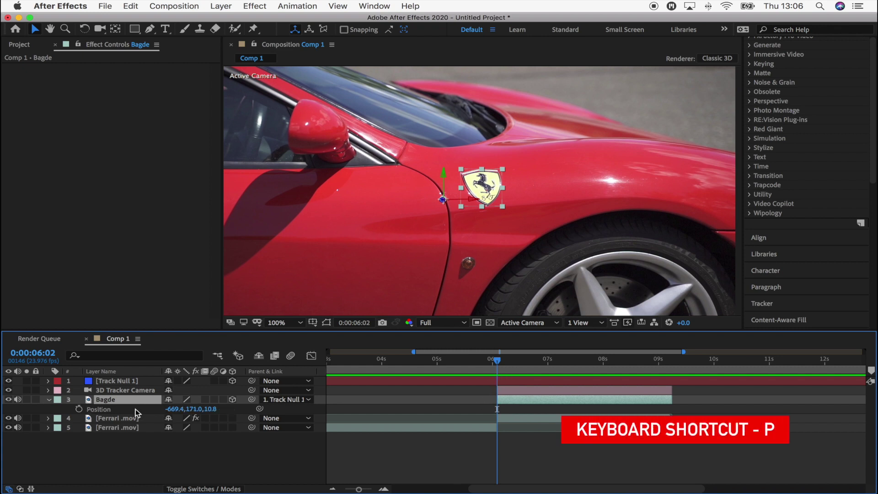
pyautogui.click(78, 409)
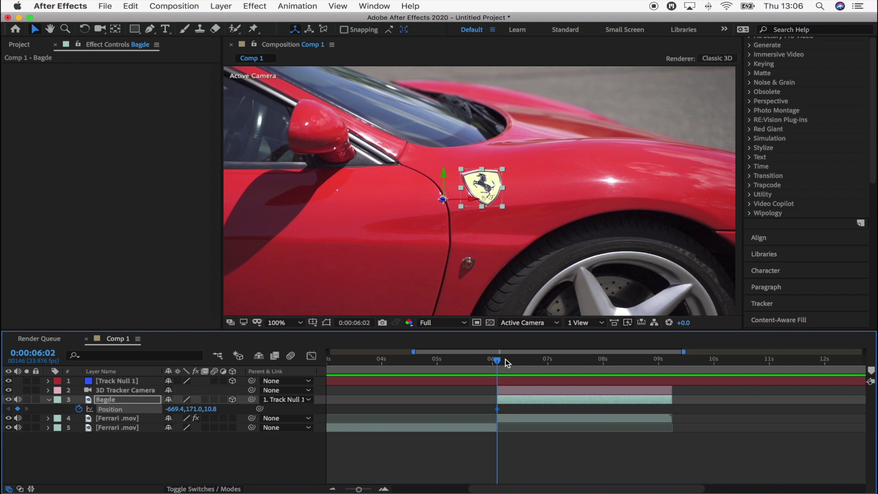
pyautogui.moveTo(506, 363); pyautogui.dragTo(550, 360)
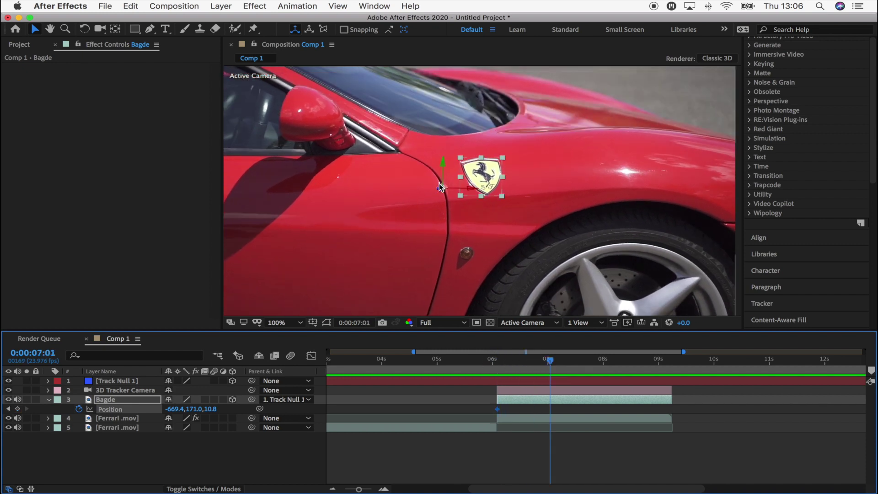
pyautogui.moveTo(440, 190); pyautogui.dragTo(421, 190)
pyautogui.moveTo(532, 369)
pyautogui.mouseDown()
pyautogui.moveTo(515, 365)
pyautogui.moveTo(539, 364)
pyautogui.mouseUp()
pyautogui.moveTo(485, 362); pyautogui.dragTo(502, 366)
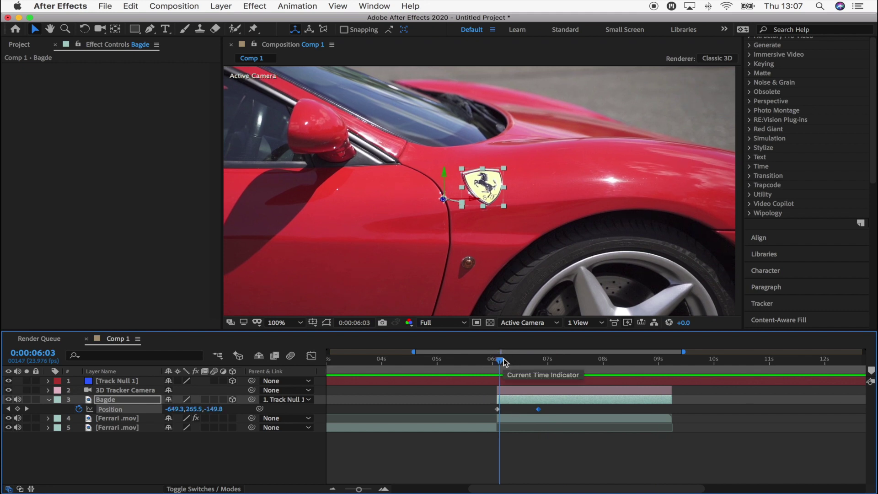
pyautogui.moveTo(503, 361); pyautogui.dragTo(485, 364)
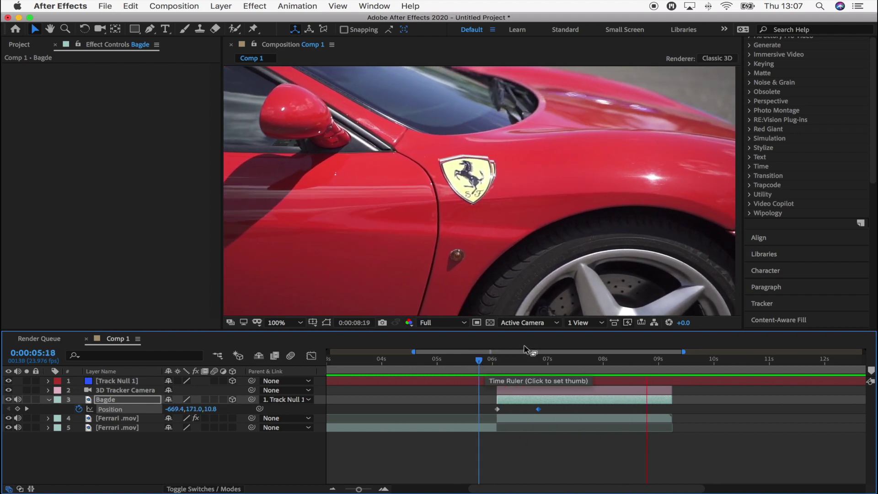
# Apply Easy Ease to both Position keyframes and preview the lift-off up to 6:10
pyautogui.press('space')
pyautogui.moveTo(594, 411); pyautogui.dragTo(475, 409)
pyautogui.rightClick(491, 410)
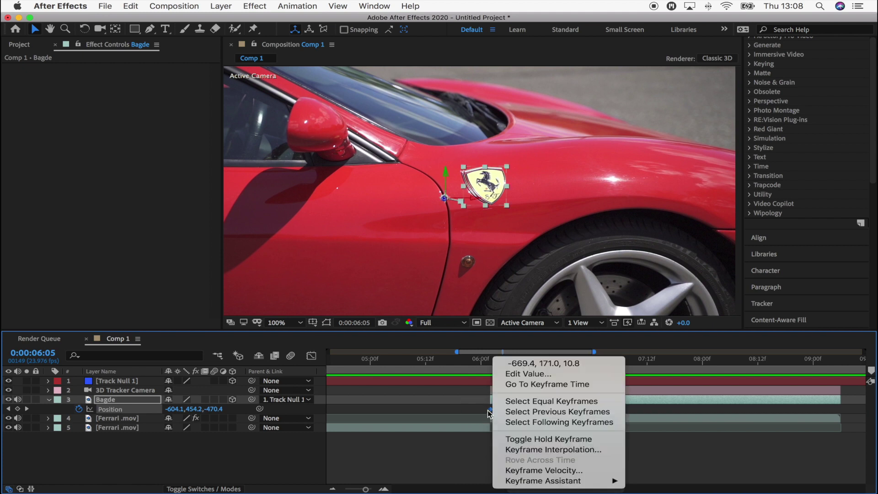
pyautogui.moveTo(537, 481)
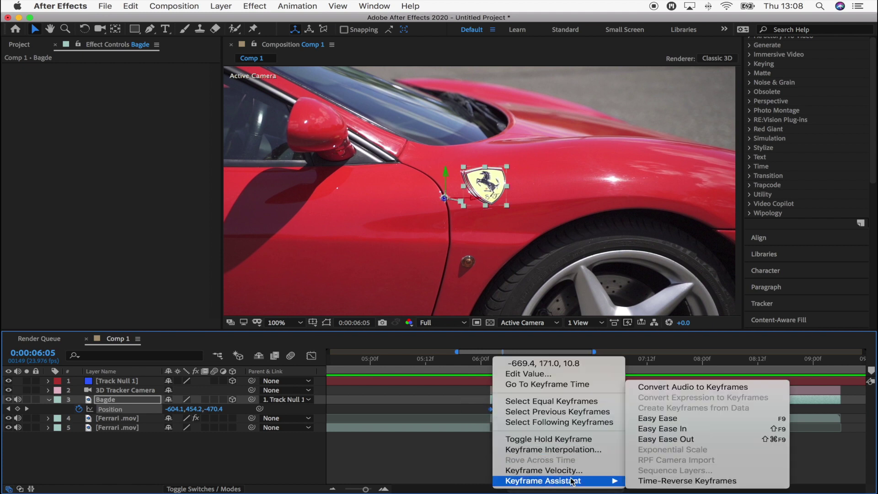
pyautogui.click(659, 418)
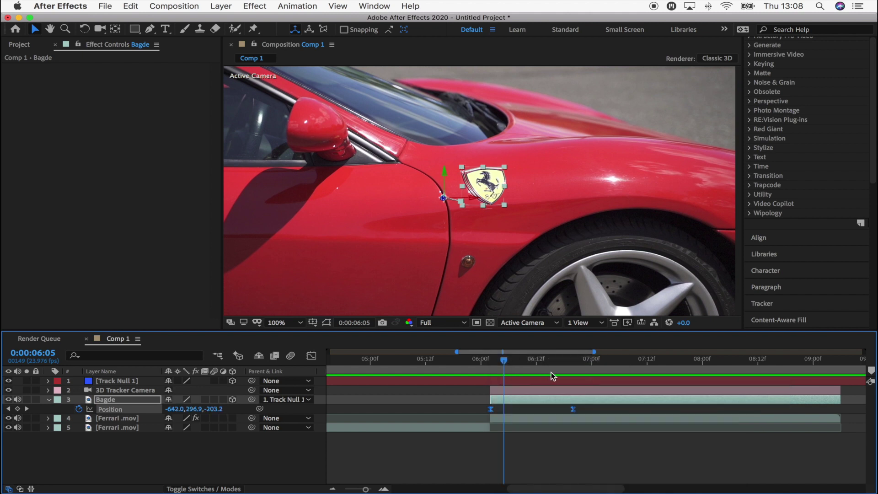
pyautogui.click(476, 363)
pyautogui.press('space')
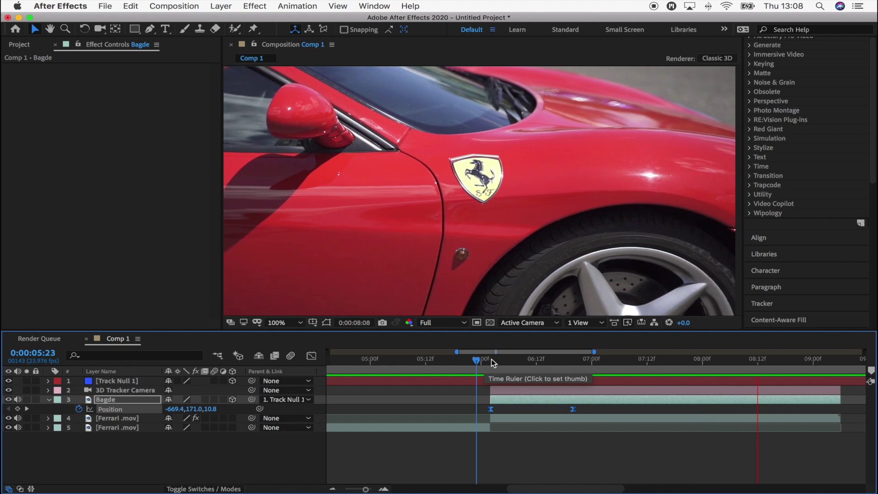
pyautogui.moveTo(490, 363); pyautogui.dragTo(527, 359)
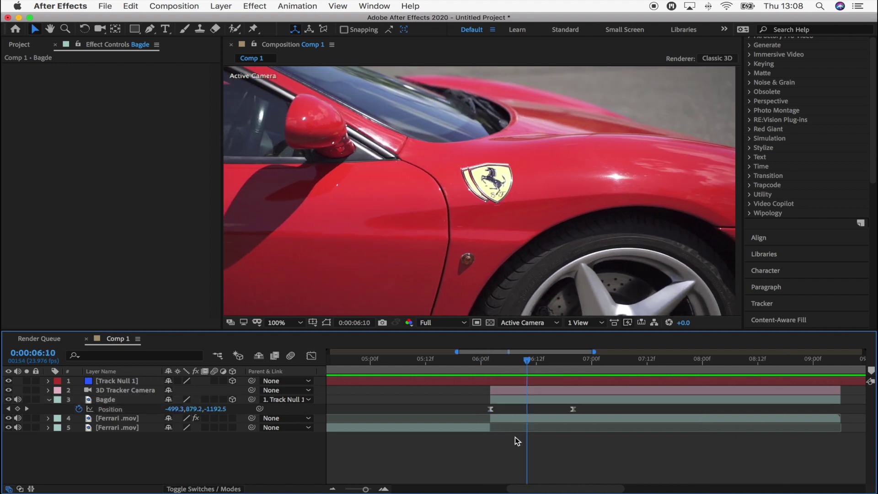
pyautogui.click(525, 400)
# Duplicate Bagde as Bagde 2 and delete its second Position keyframe
pyautogui.click(509, 401)
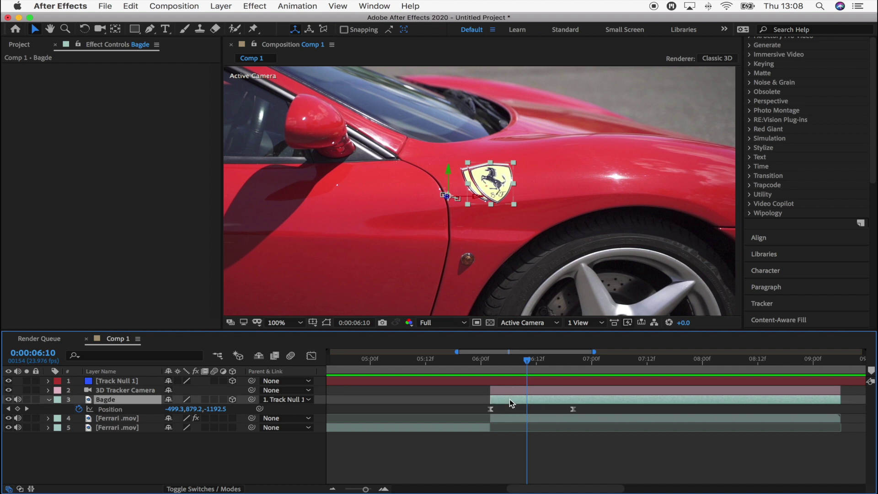
pyautogui.press('super+d')
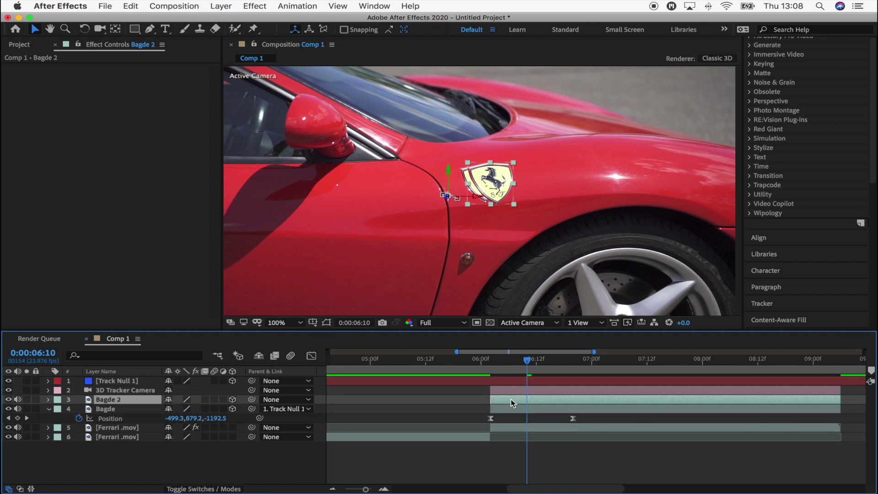
pyautogui.press('pageup')
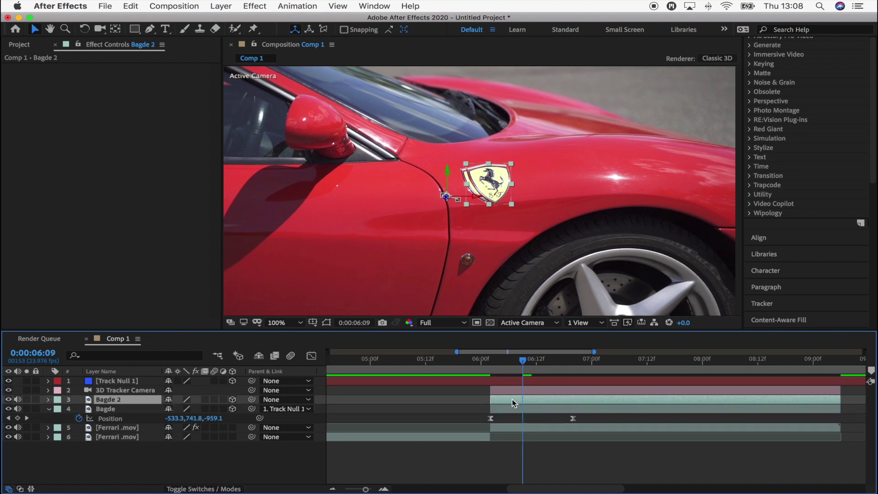
pyautogui.press('p')
pyautogui.moveTo(559, 407); pyautogui.dragTo(587, 410)
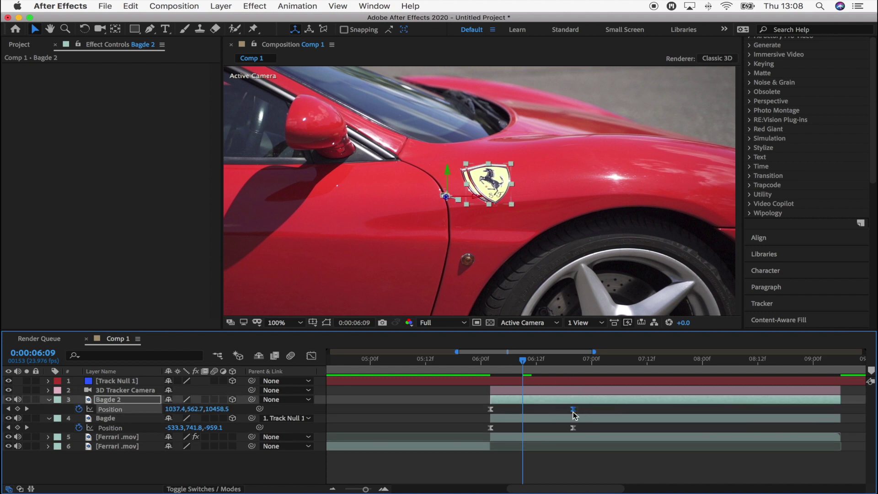
pyautogui.press('Delete')
pyautogui.moveTo(522, 404); pyautogui.dragTo(512, 403)
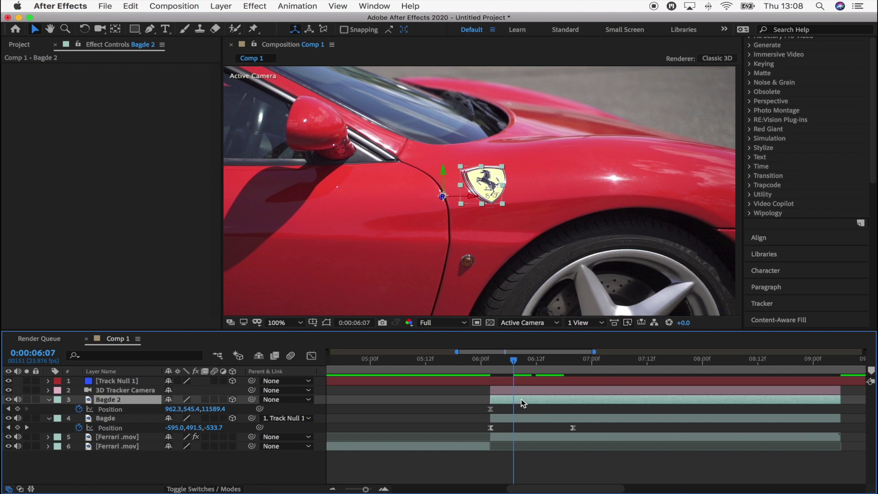
# Apply Drop Shadow to Bagde 2 with Distance 0 and Shadow Only enabled
pyautogui.scroll(10, 793, 137)
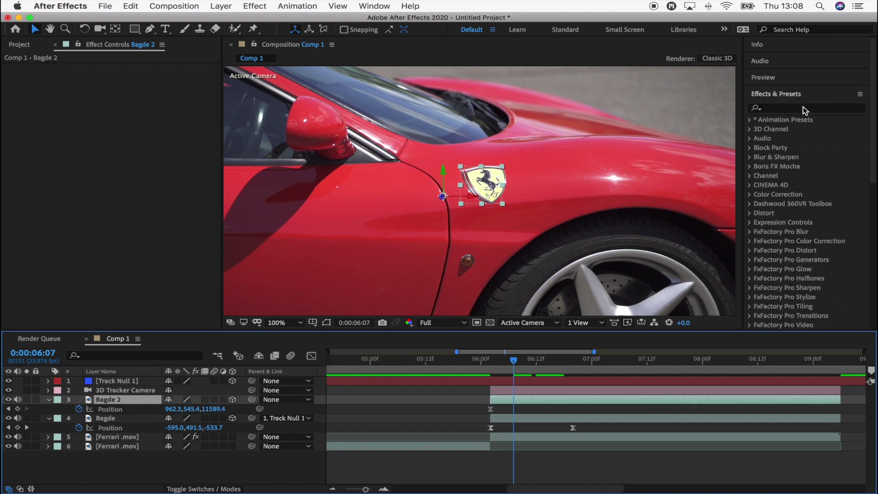
pyautogui.click(783, 108)
pyautogui.write('drop shadow')
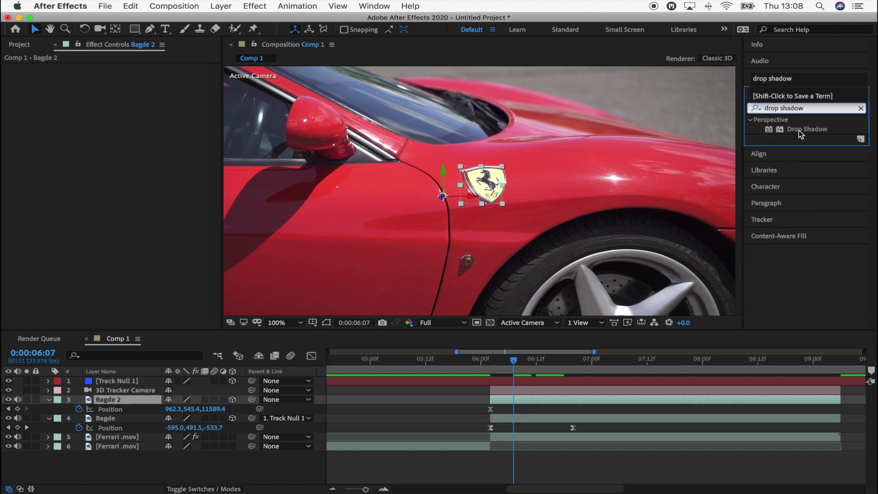
pyautogui.doubleClick(801, 130)
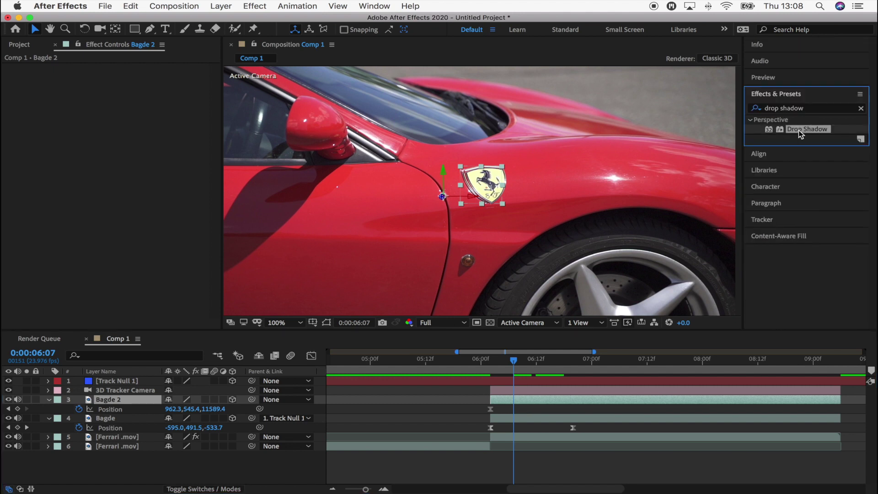
pyautogui.click(517, 362)
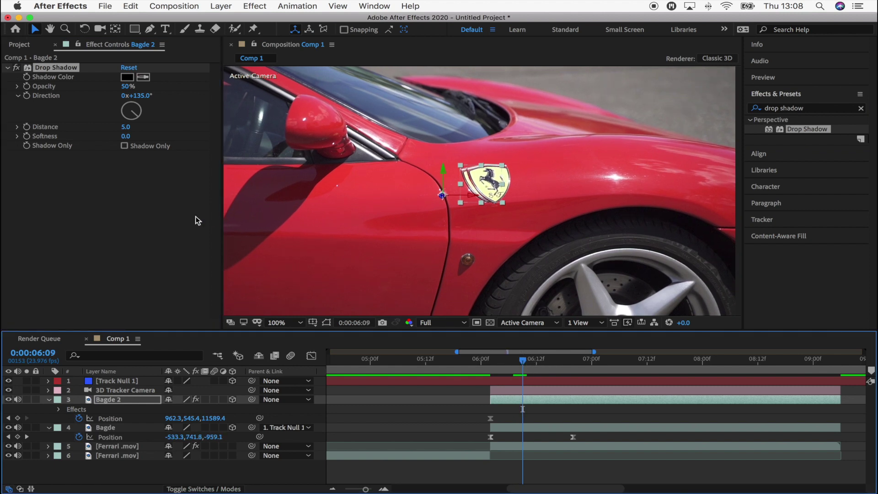
pyautogui.click(124, 146)
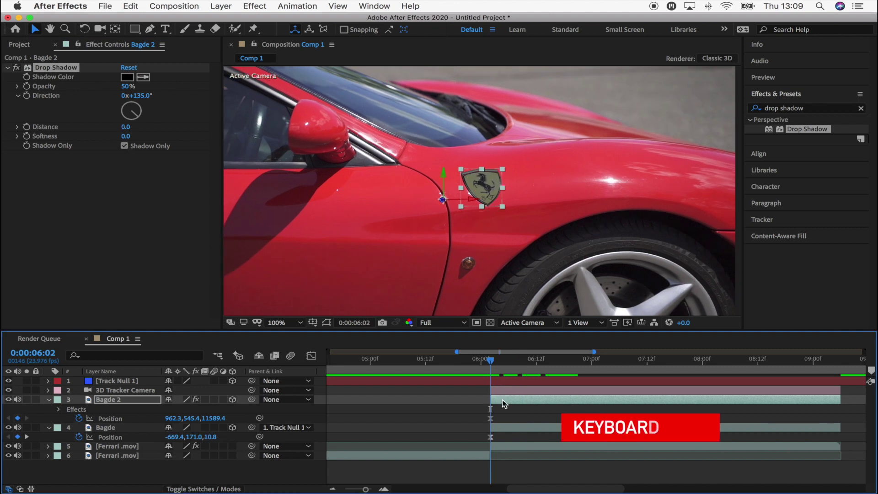
# Keyframe Bagde 2's Mask Expansion from its starting value at 6:02 to 31 pixels at 6:20
pyautogui.press('m')
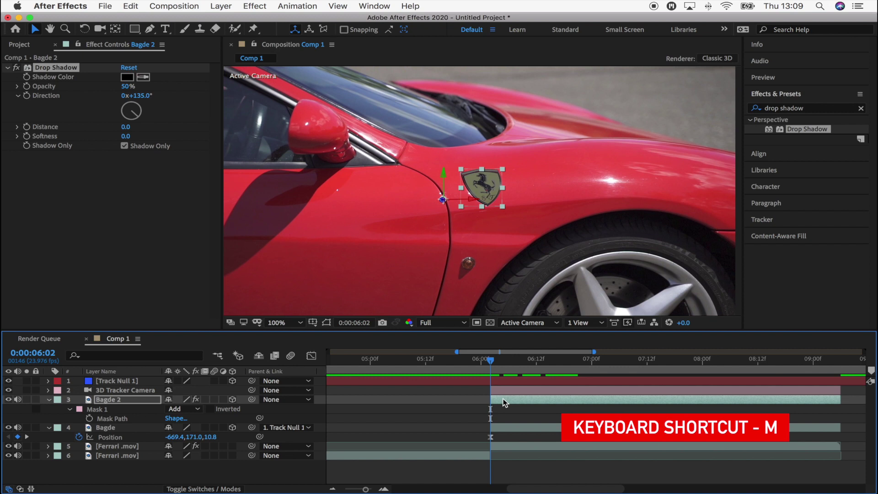
pyautogui.click(111, 413)
pyautogui.press('m')
pyautogui.press('m')
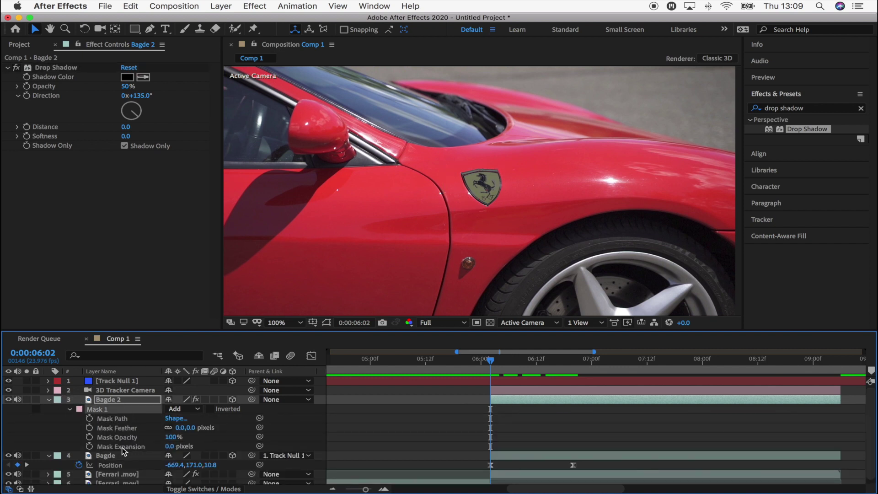
pyautogui.click(90, 447)
pyautogui.scroll(-1, 501, 370)
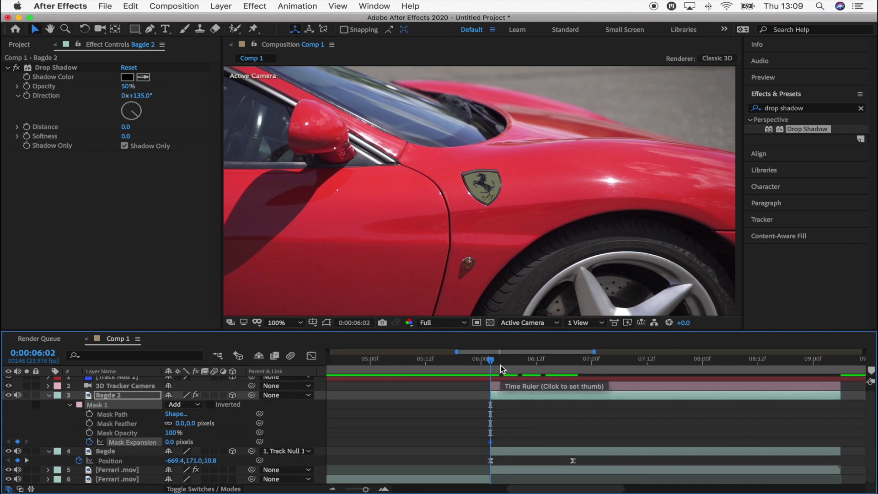
pyautogui.click(565, 365)
pyautogui.press('pagedown')
pyautogui.press('pagedown')
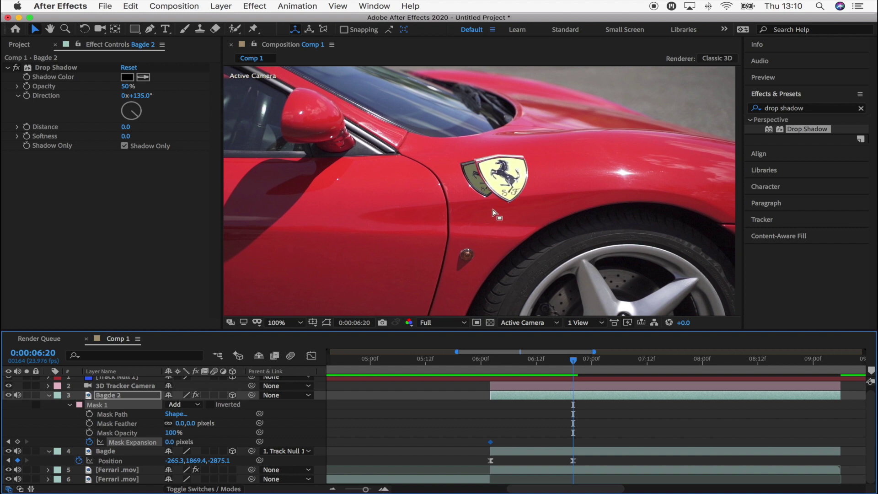
pyautogui.moveTo(170, 443); pyautogui.dragTo(189, 445)
pyautogui.click(562, 395)
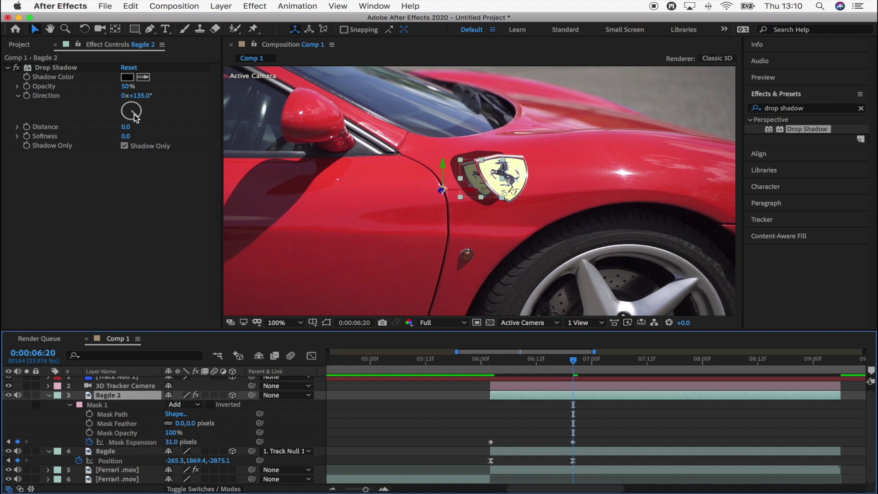
# Offset the Bagde shadow's drop shadow and lower its softness to 2.0
pyautogui.moveTo(125, 126)
pyautogui.mouseDown()
pyautogui.moveTo(137, 126)
pyautogui.moveTo(135, 136)
pyautogui.moveTo(128, 117)
pyautogui.mouseUp()
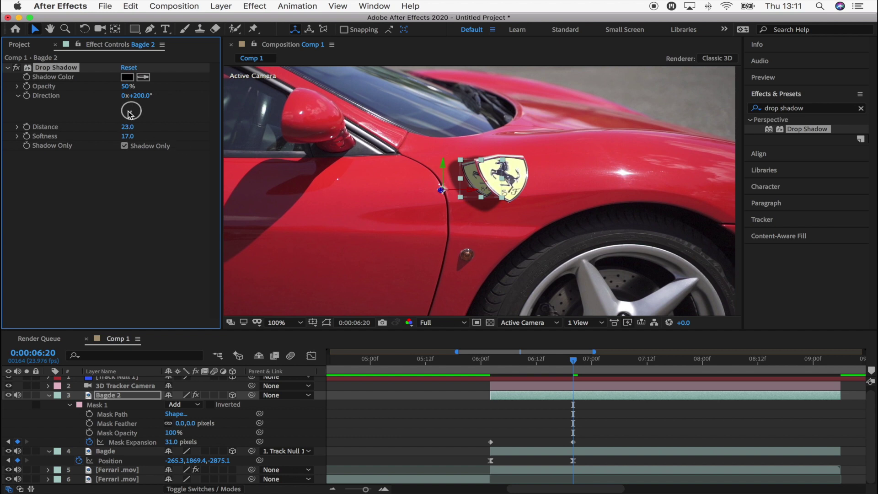
pyautogui.moveTo(125, 136); pyautogui.dragTo(118, 143)
pyautogui.press('j')
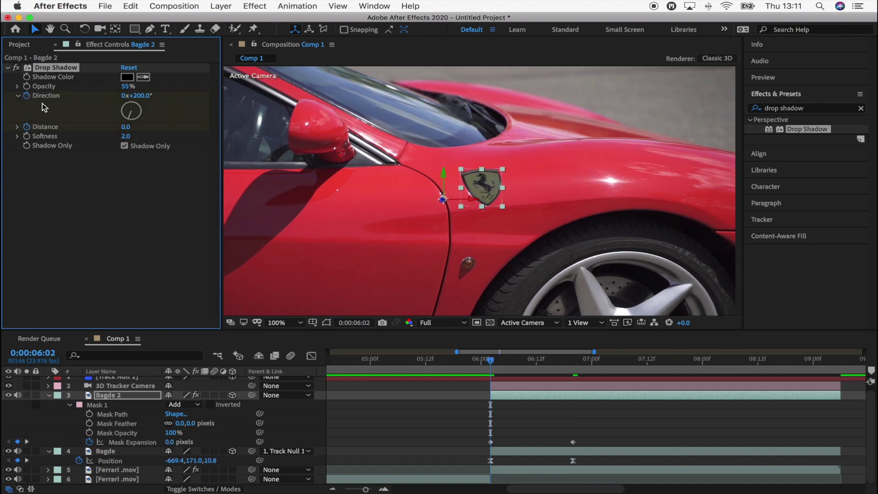
# Preview the drop shadow's distance animation from around 6:04–6:05
pyautogui.click(499, 360)
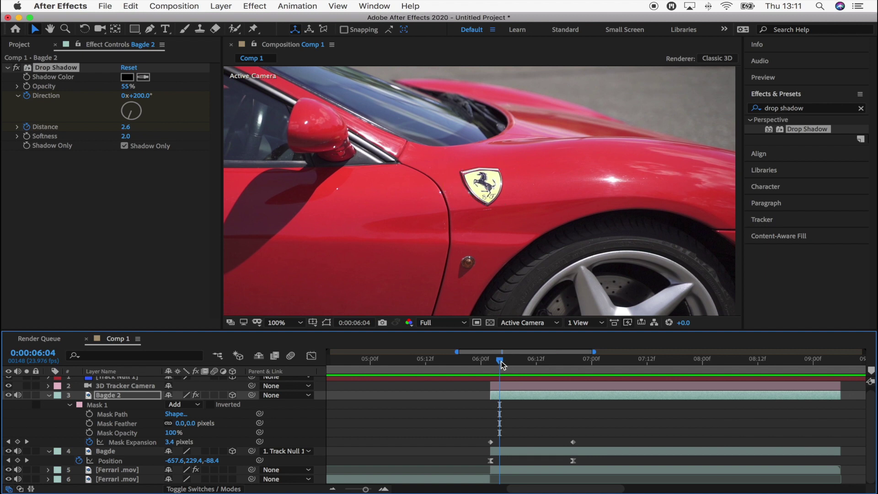
pyautogui.press('space')
pyautogui.click(503, 361)
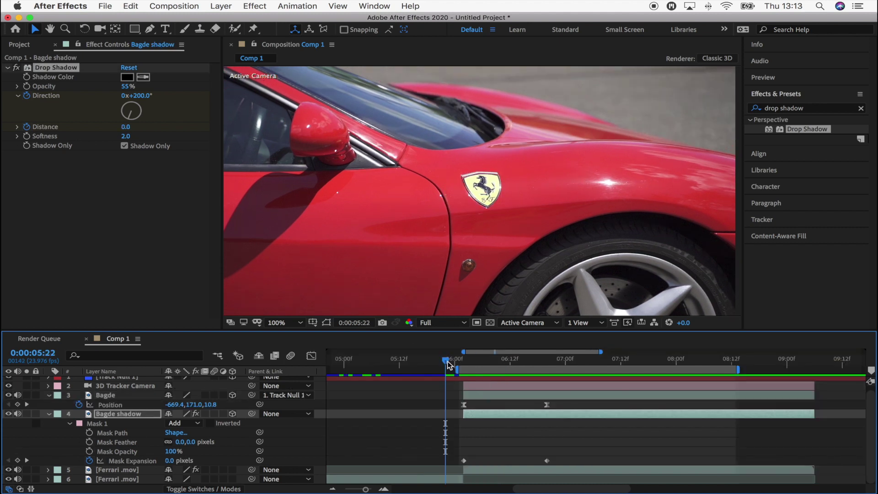
pyautogui.press('space')
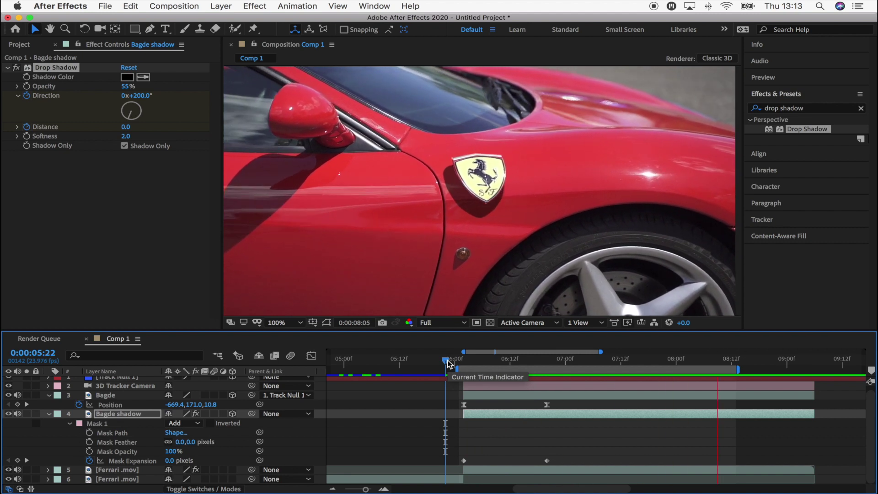
pyautogui.press('space')
pyautogui.moveTo(572, 359); pyautogui.dragTo(479, 366)
pyautogui.press('space')
pyautogui.press('space')
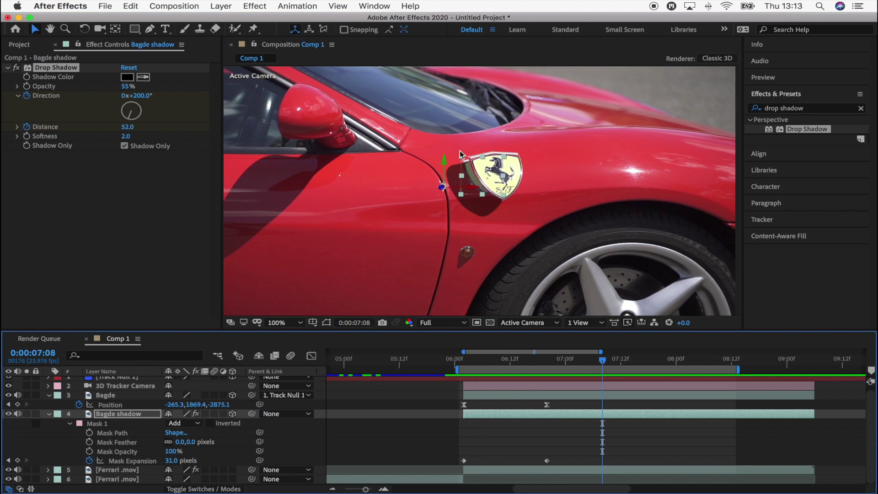
# Move the current time to the 6:13 frame for export
pyautogui.click(463, 361)
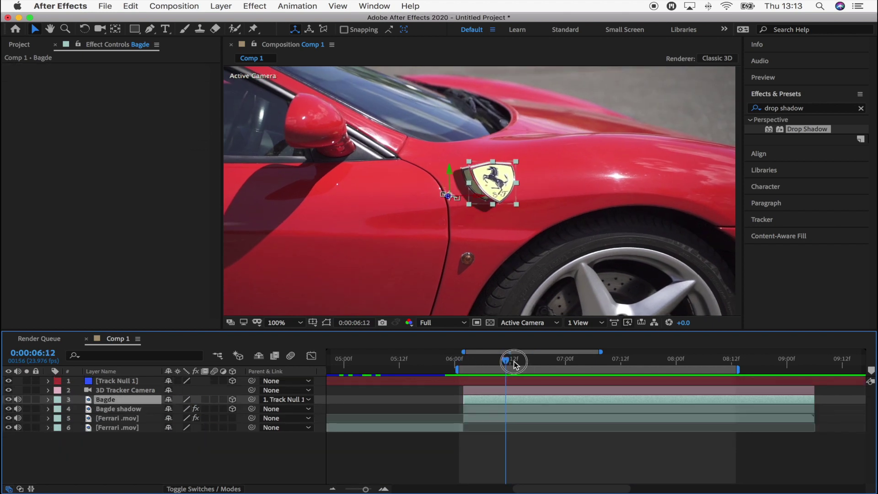
pyautogui.click(515, 360)
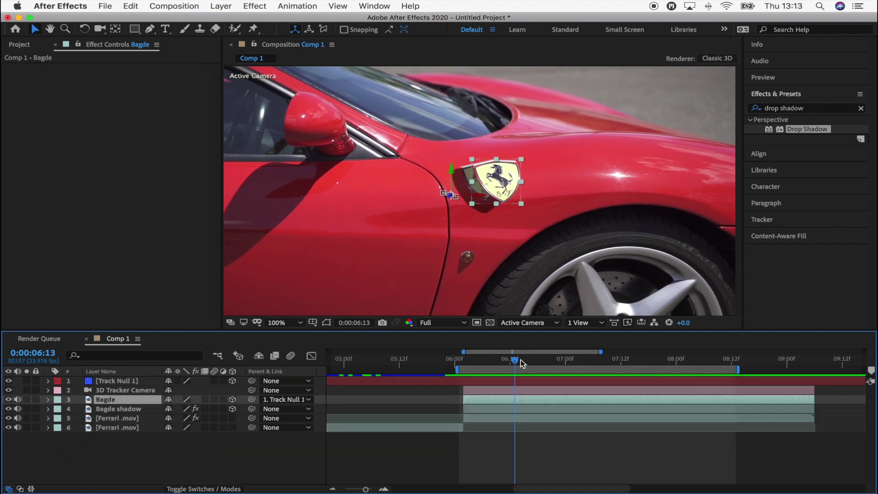
pyautogui.click(174, 6)
pyautogui.moveTo(223, 133)
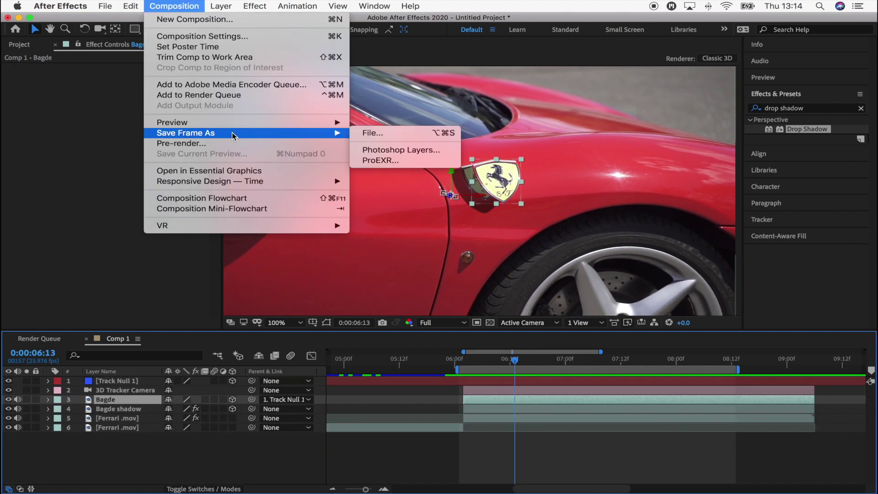
# Save frame 6:13 as layered Comp 1.psd on the Desktop, then open it in Photoshop
pyautogui.click(424, 149)
pyautogui.click(622, 433)
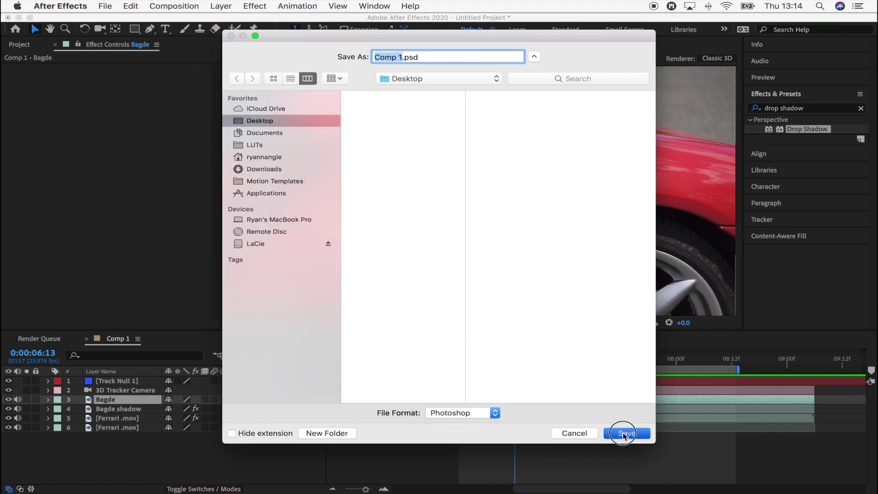
pyautogui.moveTo(208, 491)
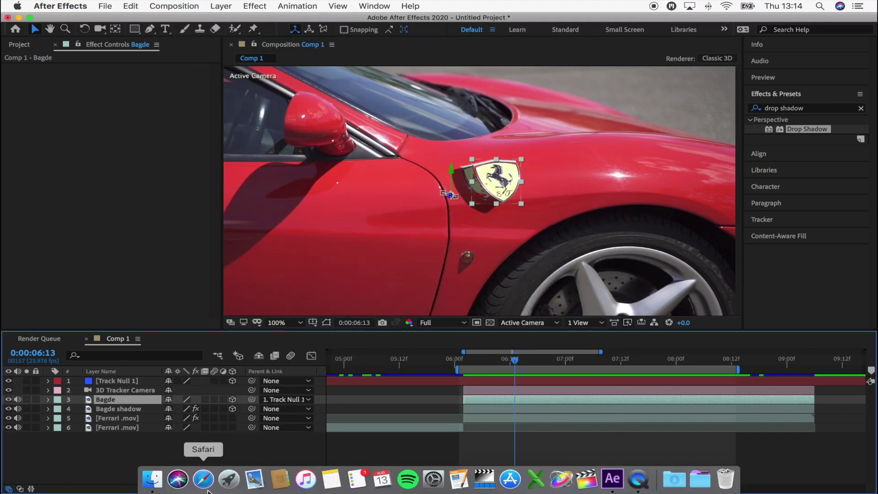
pyautogui.click(150, 481)
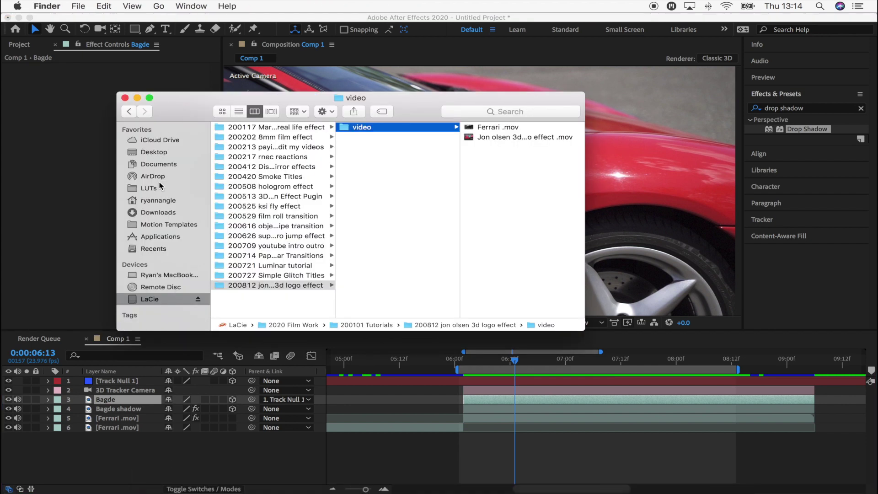
pyautogui.click(150, 152)
pyautogui.click(249, 140)
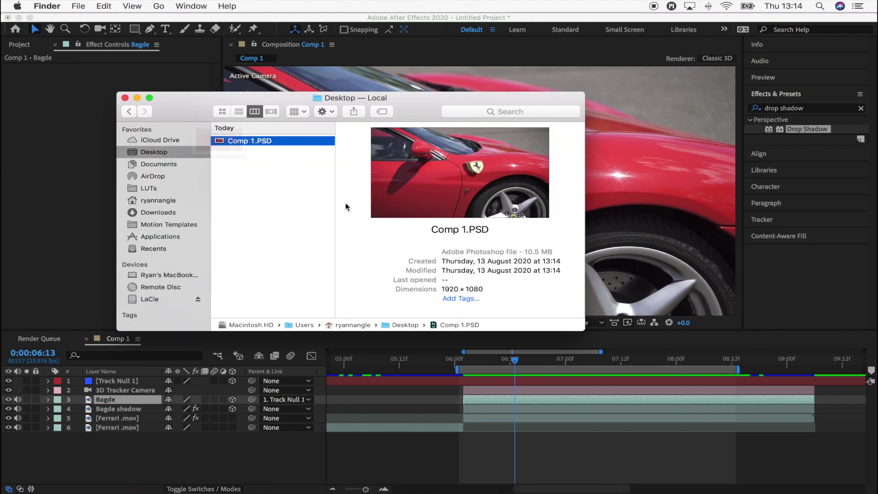
pyautogui.press('super+o')
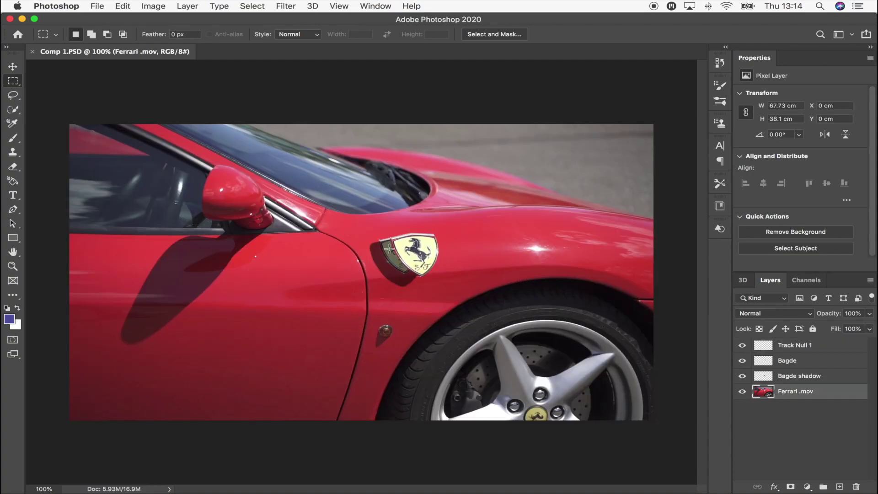
# Hide the upper layers and crop the canvas to a rectangle of clean red paint beside the badge
pyautogui.keyDown('alt'); pyautogui.click(742, 391); pyautogui.keyUp('alt')
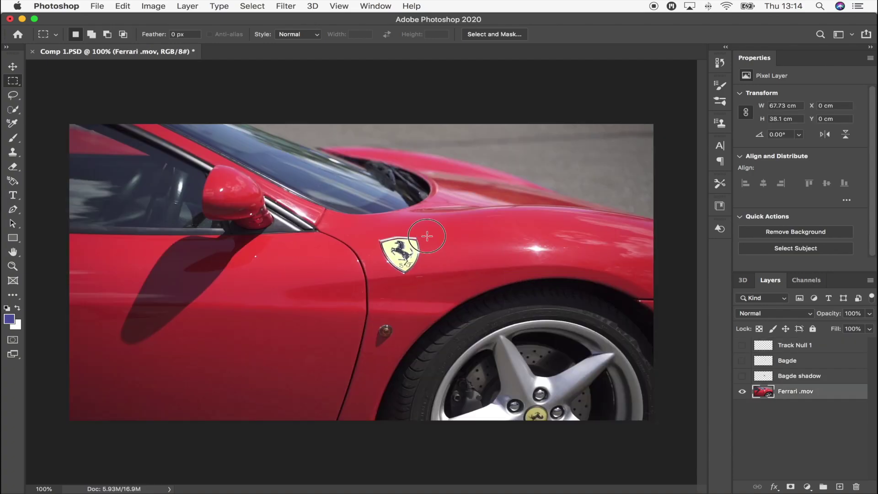
pyautogui.moveTo(422, 236); pyautogui.dragTo(485, 269)
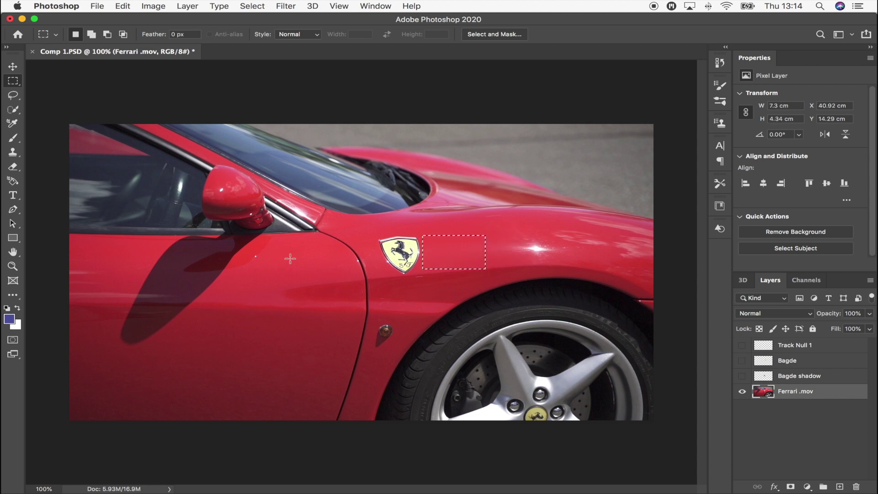
pyautogui.moveTo(418, 225); pyautogui.dragTo(500, 272)
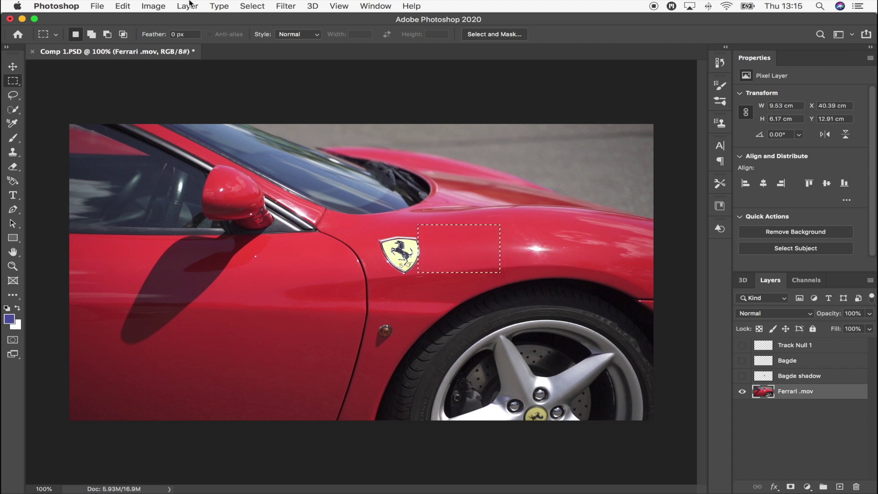
pyautogui.click(153, 6)
pyautogui.click(178, 122)
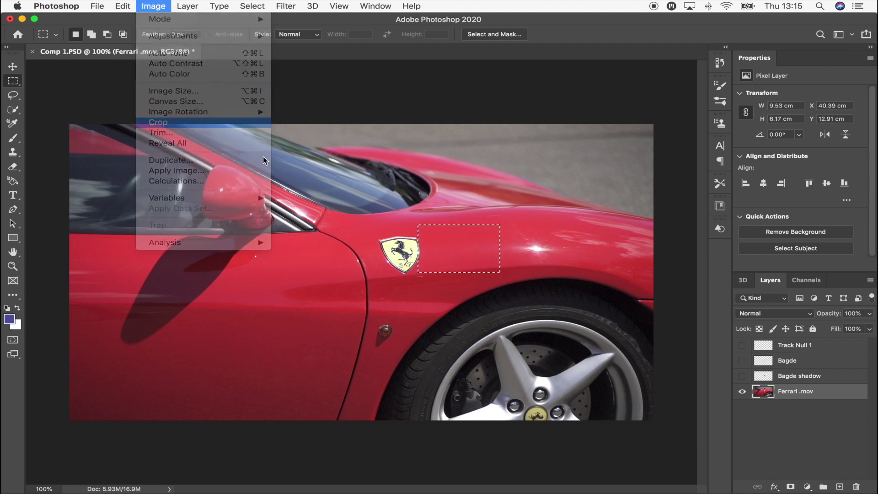
# Export the cropped patch as a PNG and return to After Effects
pyautogui.click(97, 6)
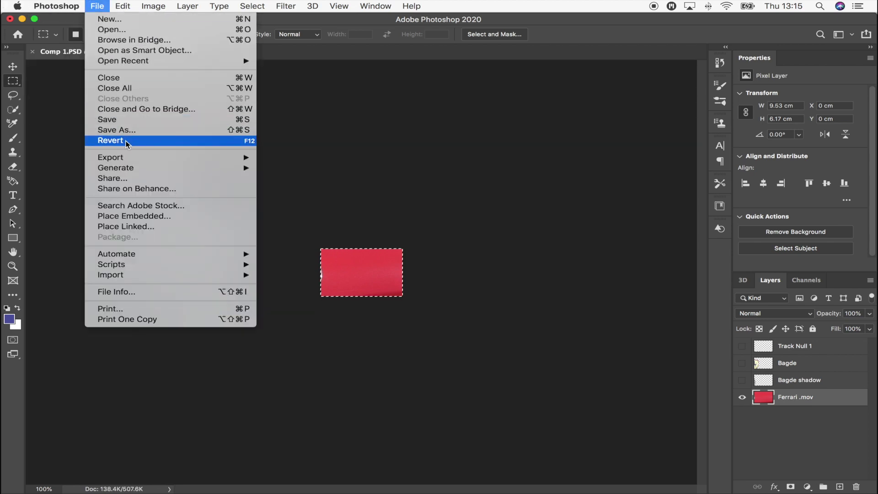
pyautogui.moveTo(137, 158)
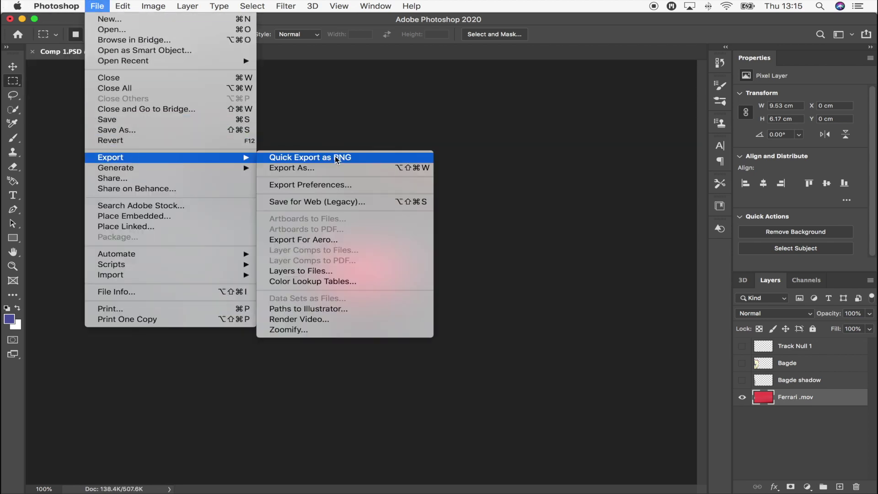
pyautogui.press('Escape')
pyautogui.click(600, 477)
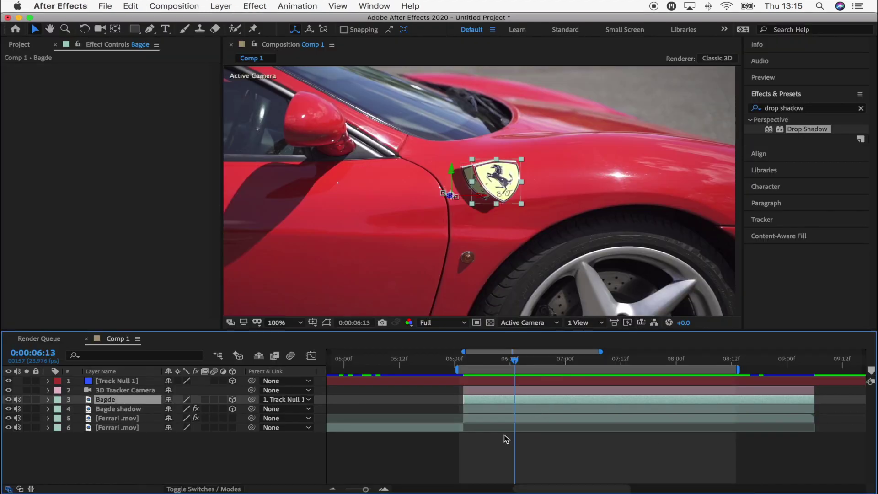
# Import patch.png from Finder and drop it into Comp 1 below the Bagde shadow layer
pyautogui.click(504, 446)
pyautogui.click(19, 45)
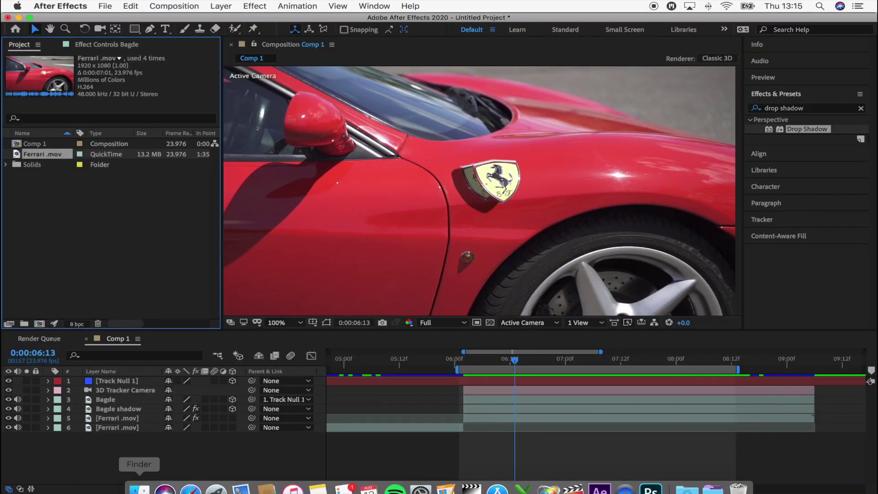
pyautogui.click(139, 479)
pyautogui.moveTo(261, 150); pyautogui.dragTo(39, 203)
pyautogui.moveTo(37, 166); pyautogui.dragTo(448, 407)
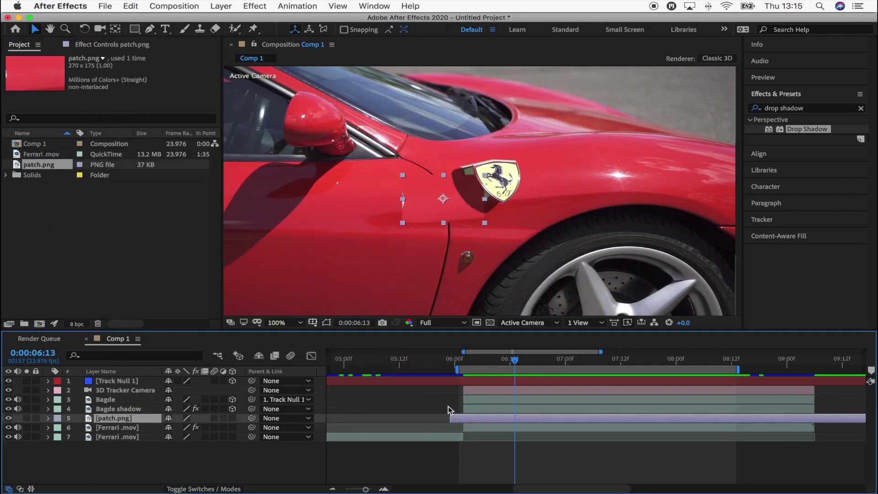
pyautogui.click(489, 400)
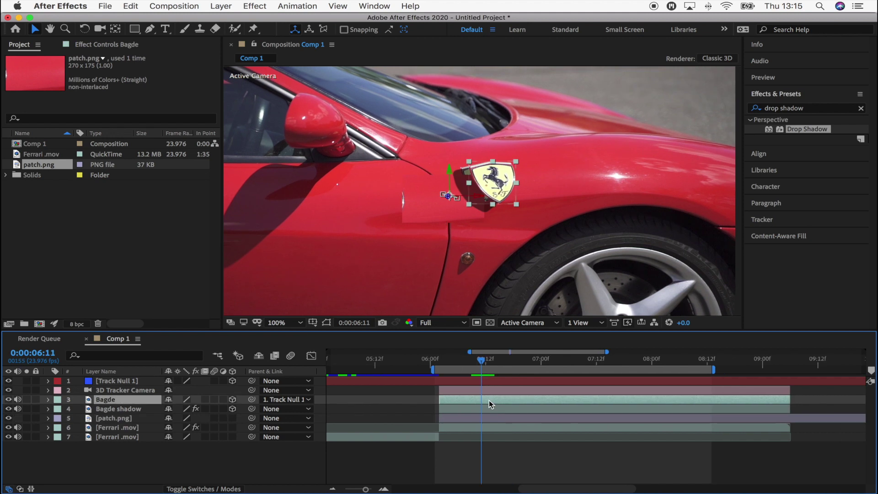
# Copy Bagde's Mask 1 onto patch.png and shift it left onto plain red door paint
pyautogui.press('m')
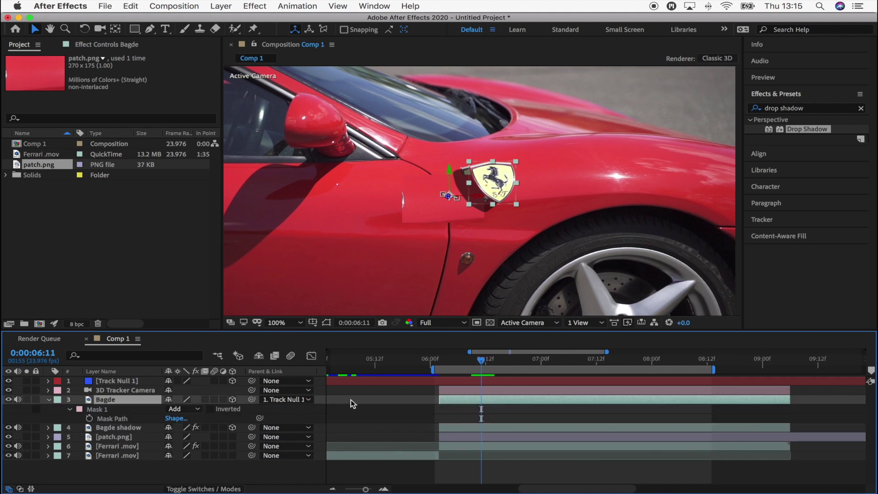
pyautogui.click(108, 409)
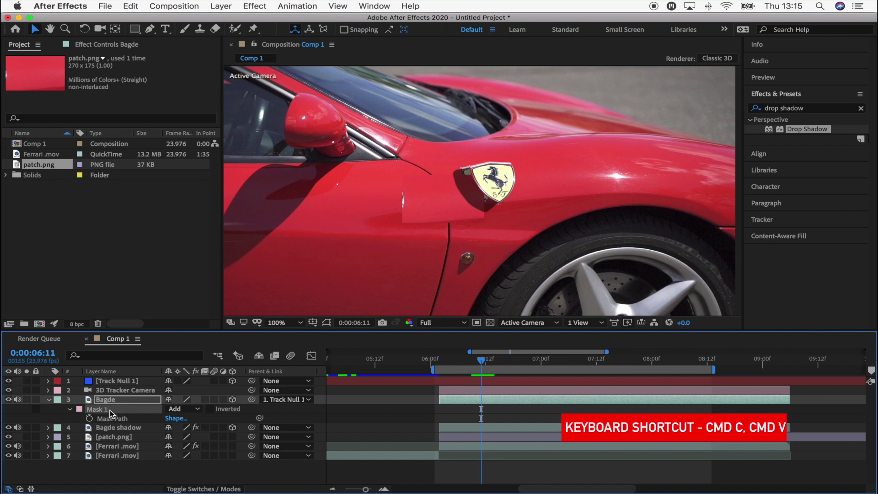
pyautogui.click(130, 436)
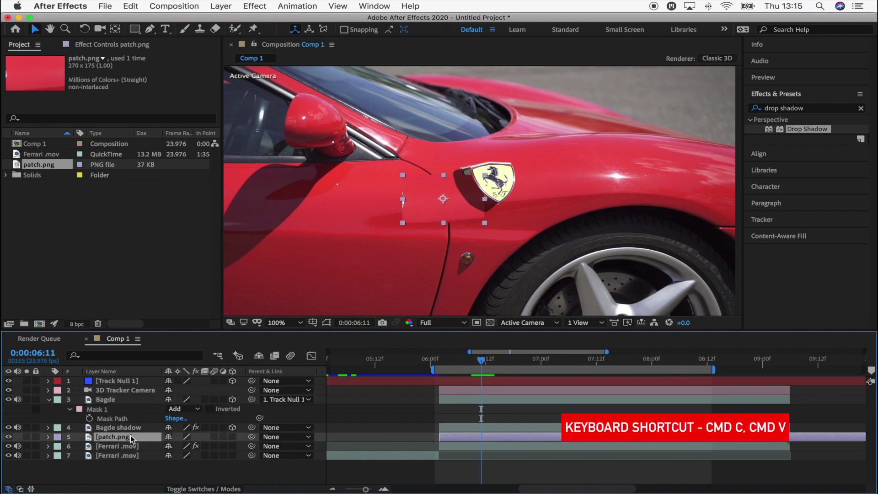
pyautogui.keyDown('super'); pyautogui.click(130, 435); pyautogui.keyUp('super')
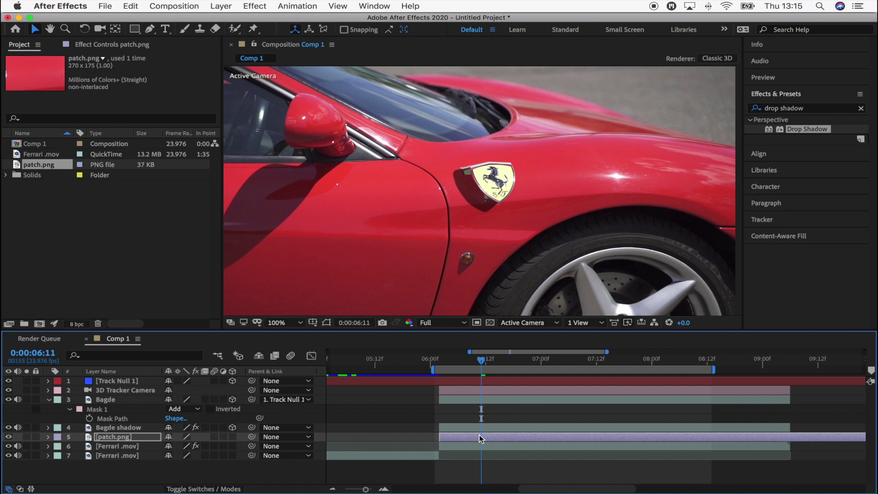
pyautogui.press('super+v')
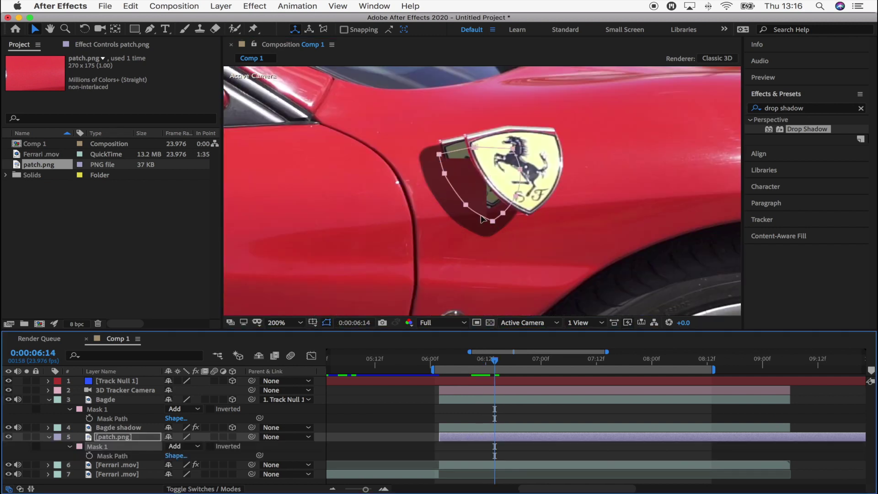
pyautogui.moveTo(483, 219); pyautogui.dragTo(399, 237)
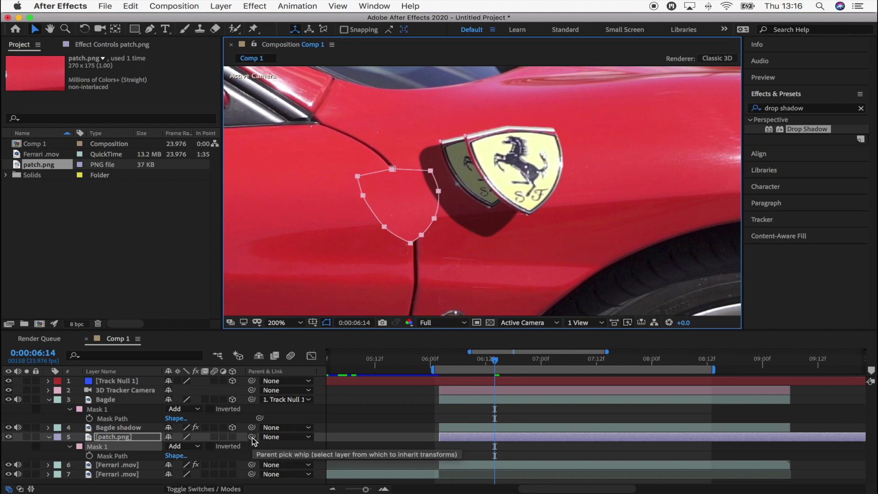
# Parent patch.png to Track Null 1, make it 3D at 607% scale over the badge, then hide Bagde
pyautogui.moveTo(252, 437); pyautogui.dragTo(132, 386)
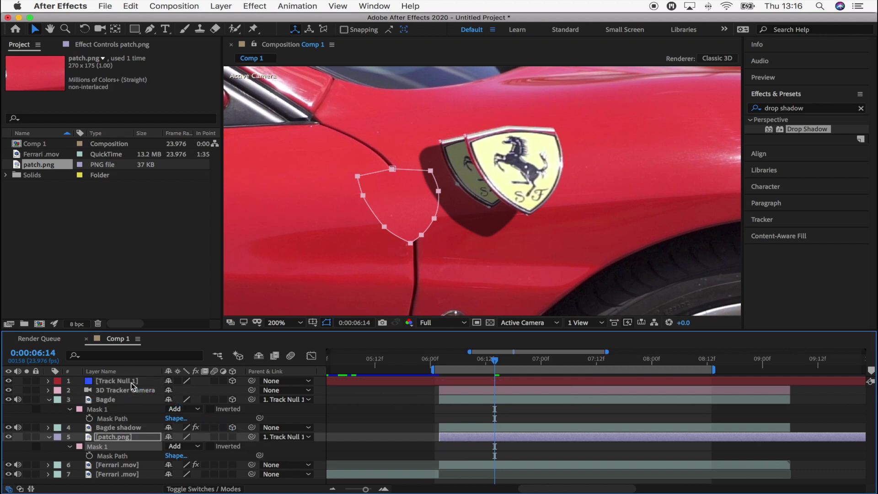
pyautogui.click(233, 437)
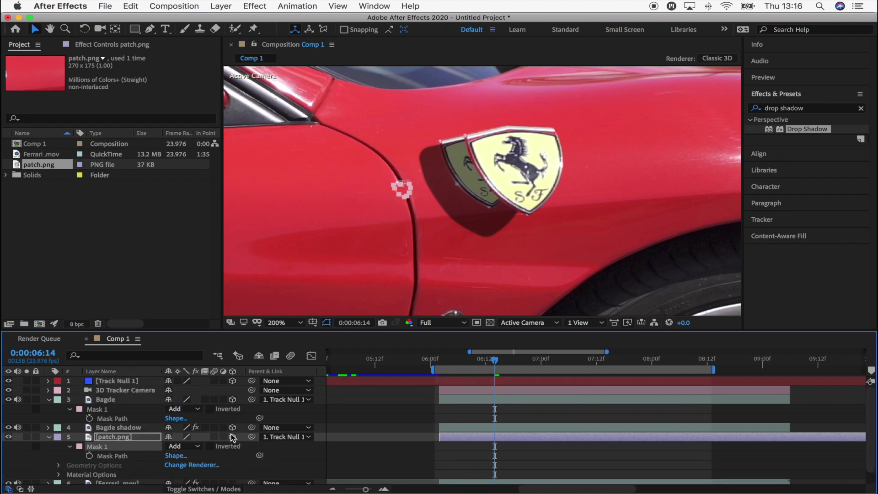
pyautogui.press('s')
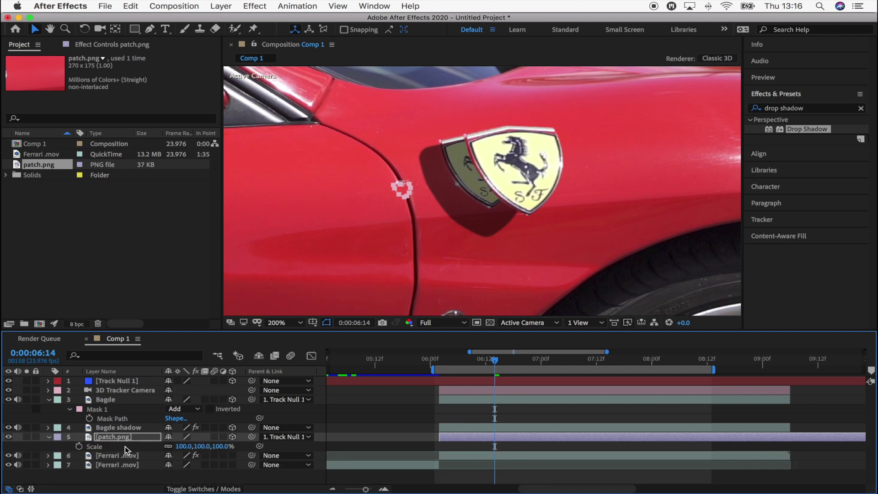
pyautogui.moveTo(201, 446); pyautogui.dragTo(469, 446)
pyautogui.moveTo(370, 227); pyautogui.dragTo(462, 207)
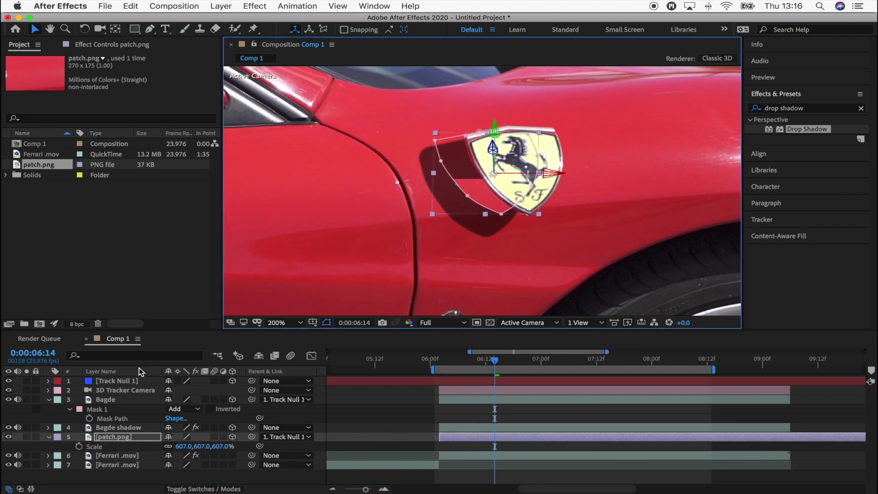
pyautogui.click(9, 400)
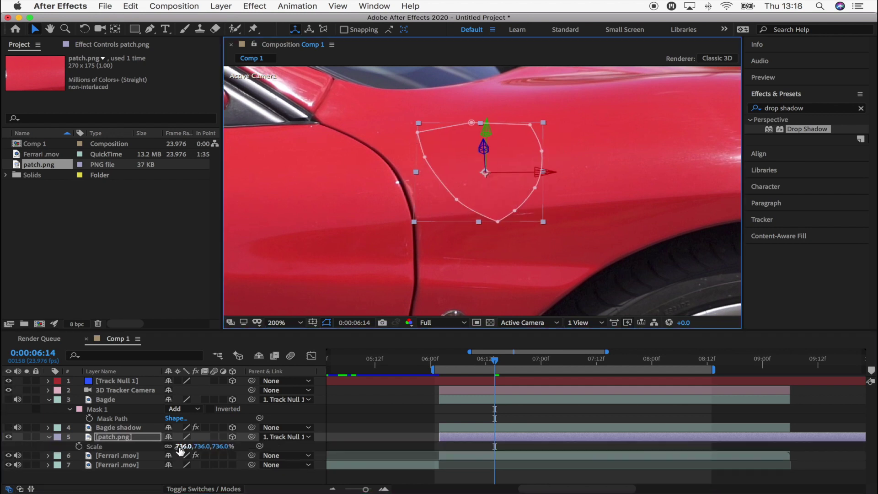
# Squash the patch to 465.5, 419.6, 549% to fill the hole and scrub to confirm it tracks
pyautogui.scroll(1, 471, 147)
pyautogui.moveTo(380, 153); pyautogui.dragTo(398, 151)
pyautogui.moveTo(529, 150); pyautogui.dragTo(555, 149)
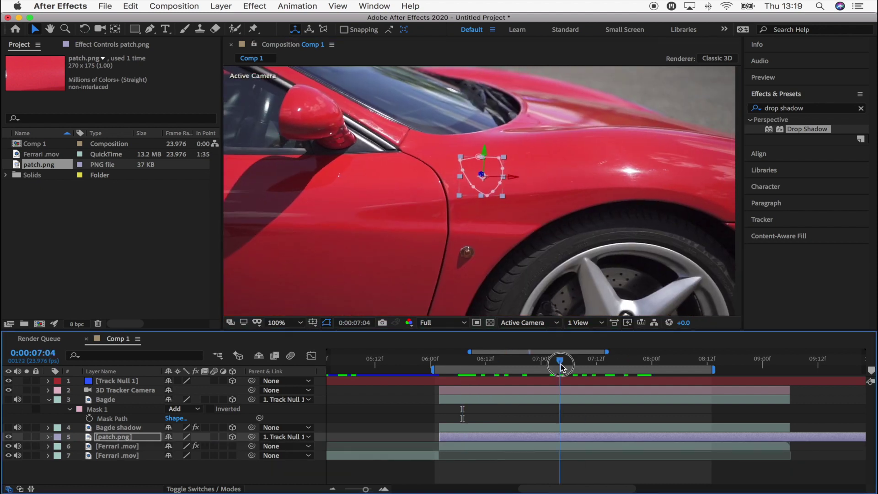
pyautogui.moveTo(559, 362)
pyautogui.mouseDown()
pyautogui.moveTo(464, 365)
pyautogui.moveTo(696, 364)
pyautogui.moveTo(559, 365)
pyautogui.mouseUp()
pyautogui.press('m')
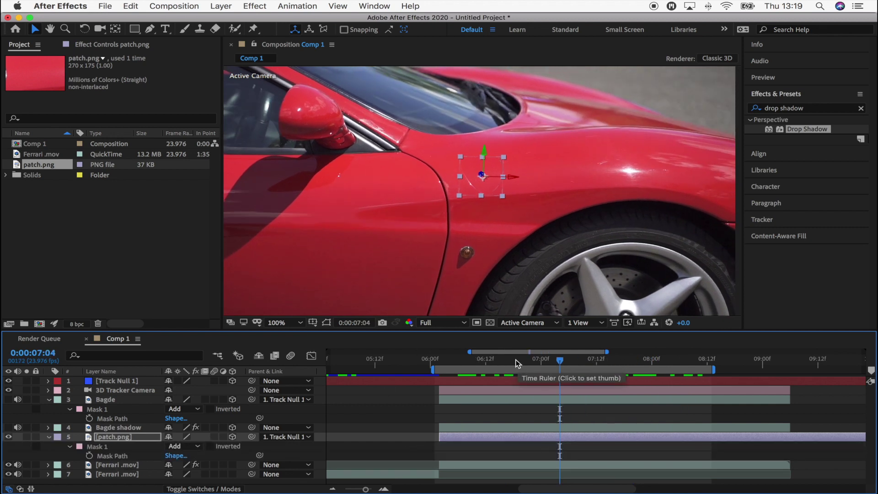
pyautogui.moveTo(563, 370); pyautogui.dragTo(479, 376)
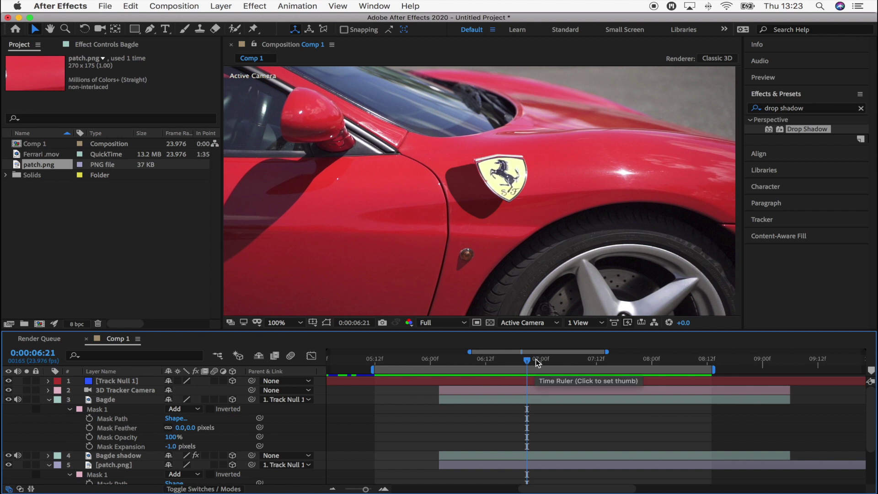
# Go to 0:00:07:02 and toggle the badge's visibility to compare it against the patch
pyautogui.moveTo(537, 363)
pyautogui.mouseDown()
pyautogui.moveTo(582, 361)
pyautogui.moveTo(550, 361)
pyautogui.mouseUp()
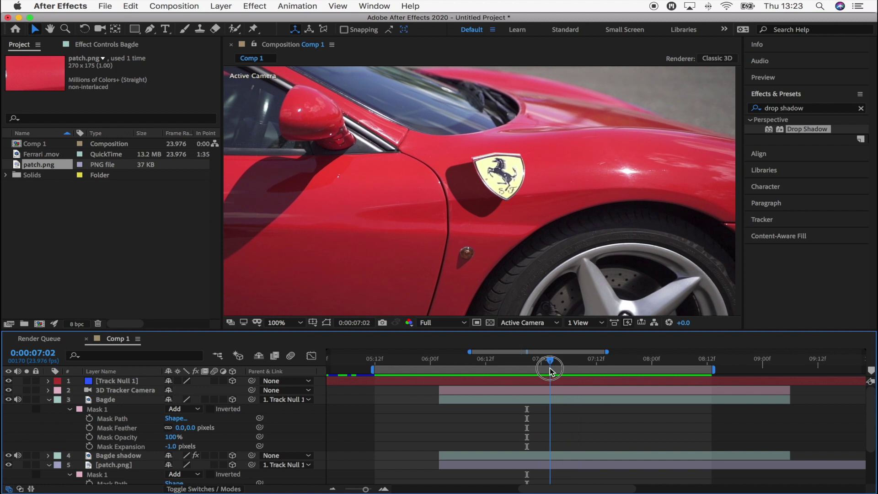
pyautogui.click(50, 400)
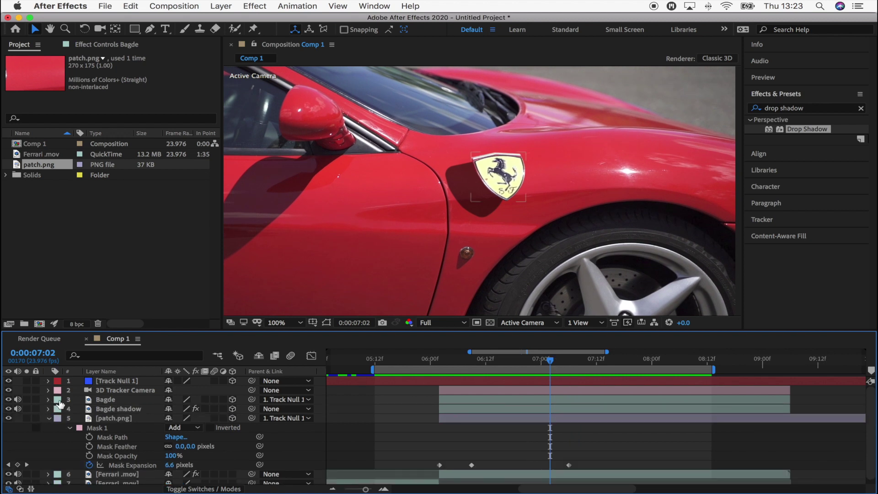
pyautogui.click(8, 399)
pyautogui.click(8, 400)
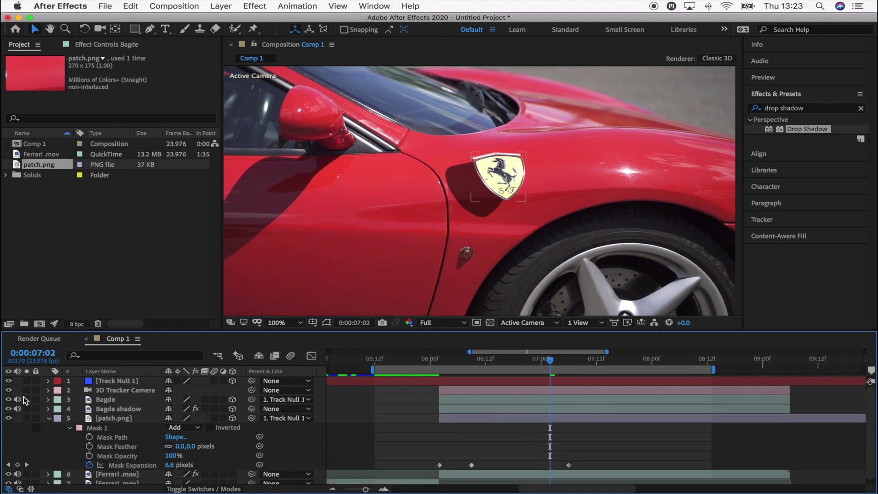
# Apply Layer Styles > Outer Glow to the Bagde layer
pyautogui.click(115, 399)
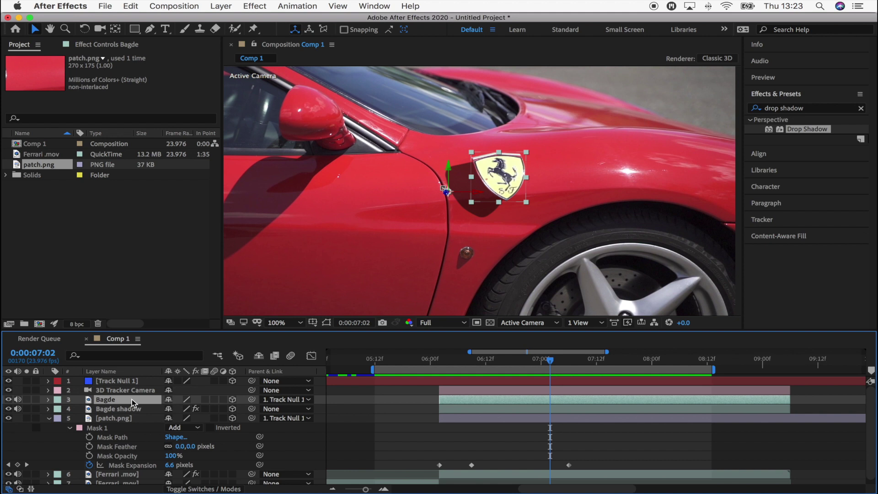
pyautogui.rightClick(481, 400)
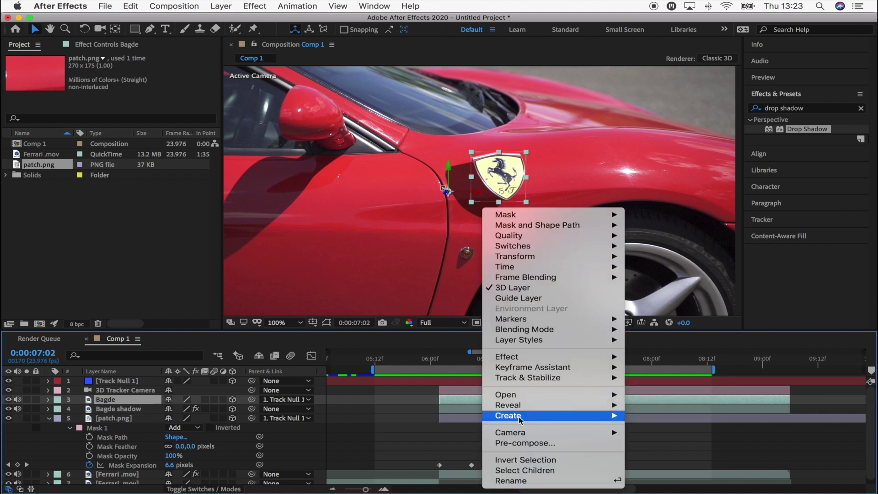
pyautogui.moveTo(551, 343)
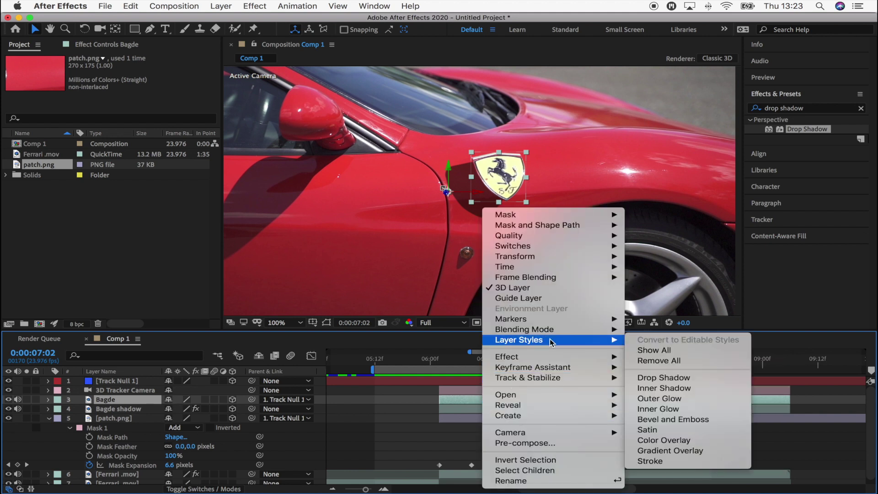
pyautogui.click(660, 398)
pyautogui.scroll(-3, 126, 462)
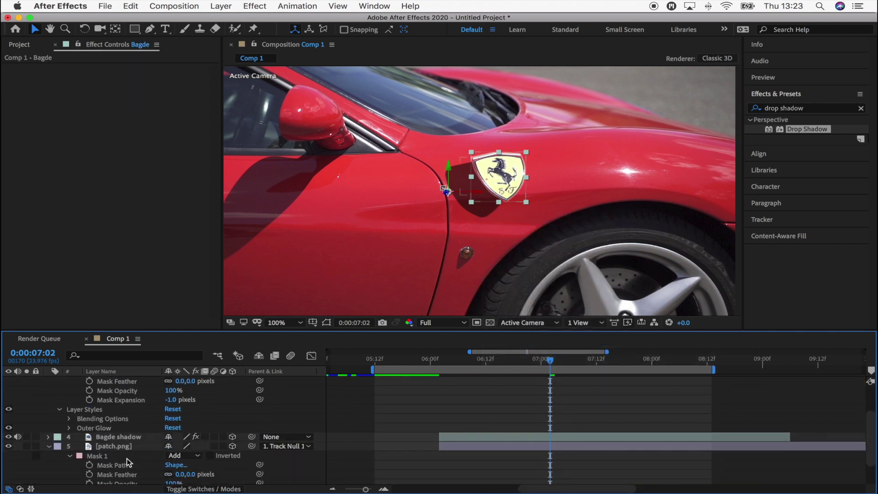
pyautogui.scroll(-1, 128, 463)
# Scrub the Outer Glow's size, spread and opacity, settling near 70% opacity and 38% spread
pyautogui.click(69, 418)
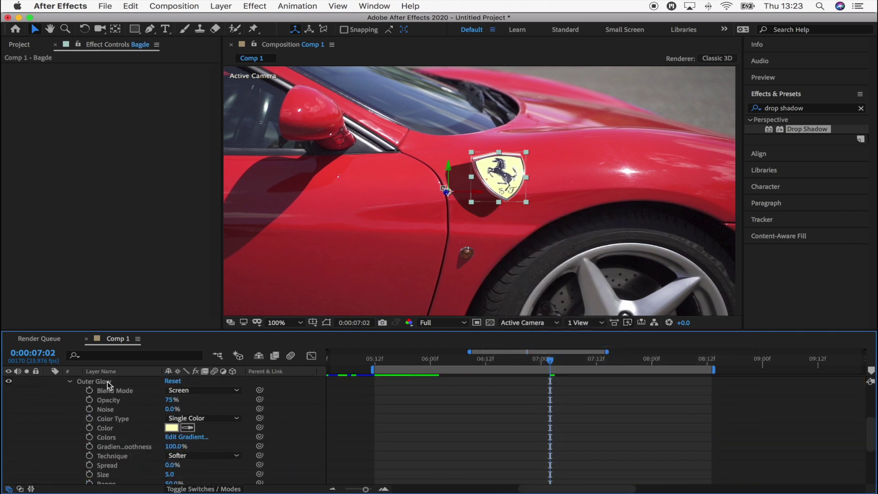
pyautogui.scroll(4, 115, 406)
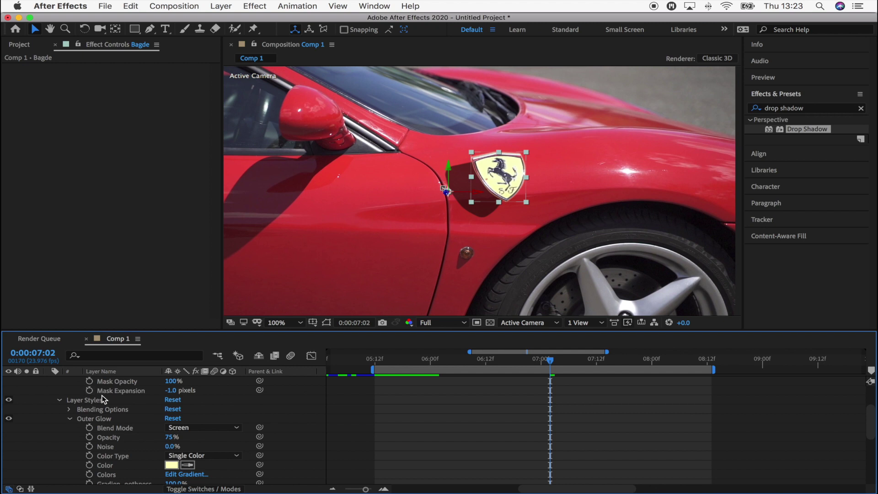
pyautogui.scroll(-1, 128, 438)
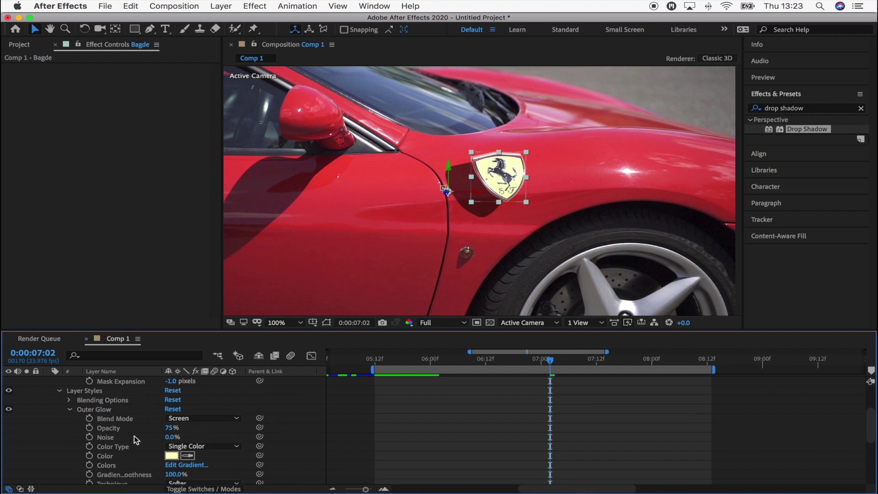
pyautogui.scroll(-5, 159, 428)
pyautogui.moveTo(168, 428); pyautogui.dragTo(315, 452)
pyautogui.moveTo(170, 459); pyautogui.dragTo(230, 463)
pyautogui.moveTo(177, 446); pyautogui.dragTo(204, 455)
pyautogui.scroll(3, 204, 416)
pyautogui.moveTo(183, 409); pyautogui.dragTo(168, 415)
pyautogui.scroll(-3, 208, 440)
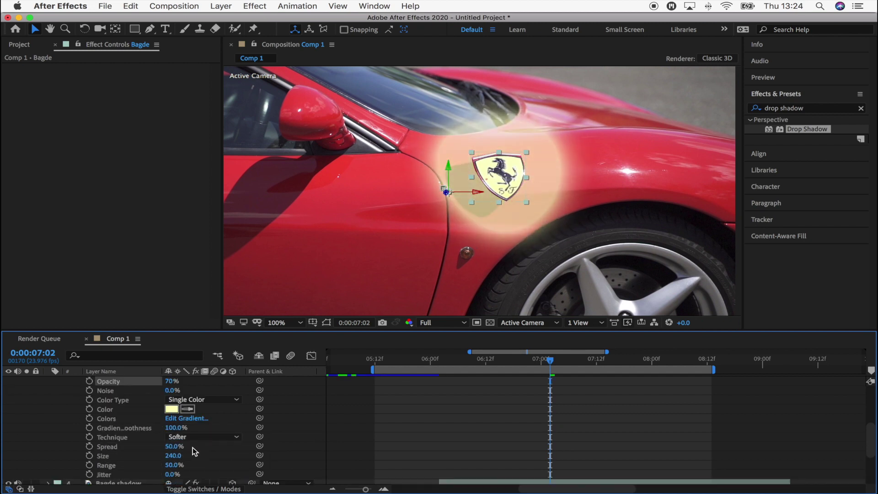
pyautogui.moveTo(169, 450)
pyautogui.mouseDown()
pyautogui.moveTo(157, 447)
pyautogui.moveTo(168, 453)
pyautogui.mouseUp()
pyautogui.scroll(6, 183, 425)
# Set the glow's blend mode to Normal and its colour to bright green
pyautogui.click(189, 427)
pyautogui.click(201, 171)
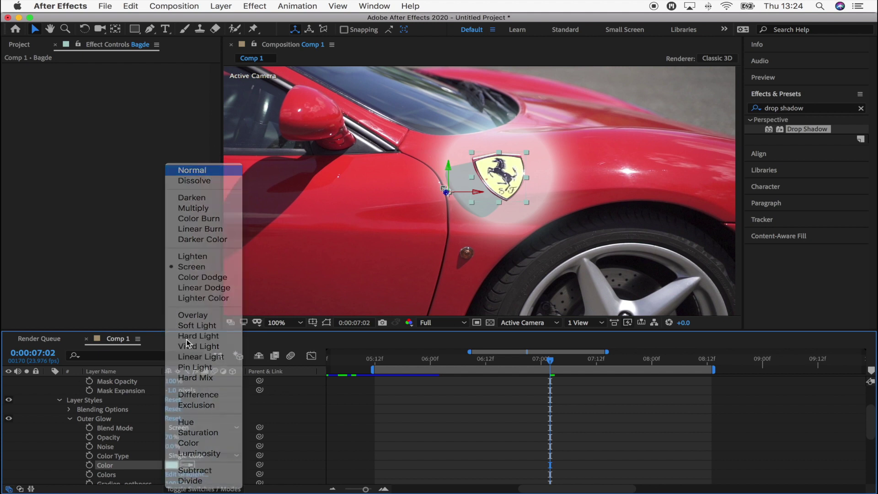
pyautogui.click(172, 428)
pyautogui.moveTo(437, 242)
pyautogui.mouseDown()
pyautogui.moveTo(431, 269)
pyautogui.moveTo(434, 191)
pyautogui.mouseUp()
pyautogui.click(464, 281)
pyautogui.click(561, 190)
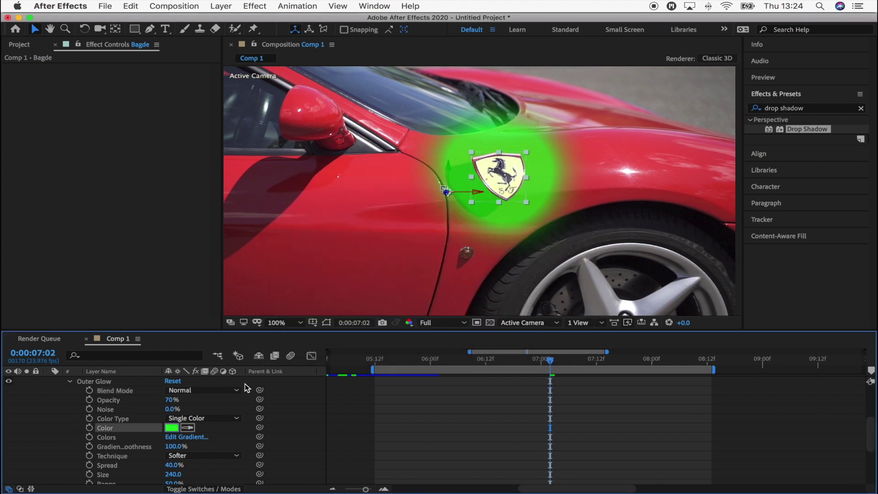
pyautogui.click(504, 366)
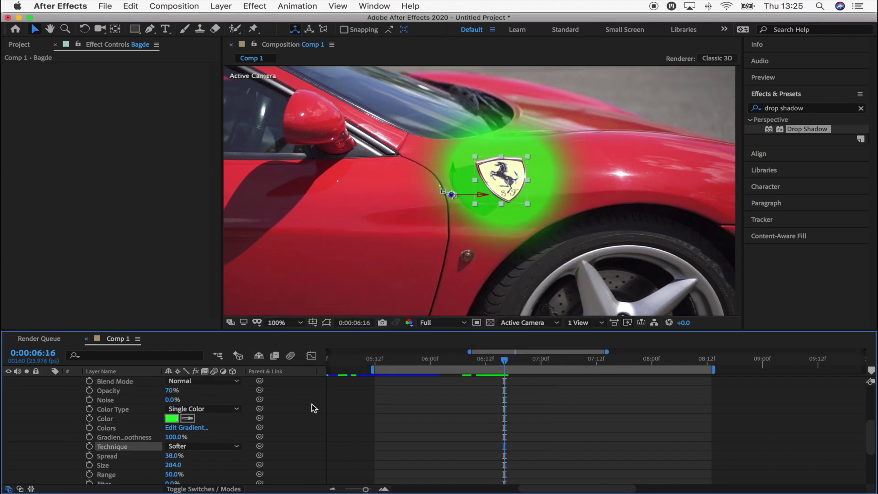
# Keyframe the glow down to 0%, Easy Ease the keyframes with F9, and preview from 6:02
pyautogui.click(89, 456)
pyautogui.moveTo(174, 456); pyautogui.dragTo(111, 463)
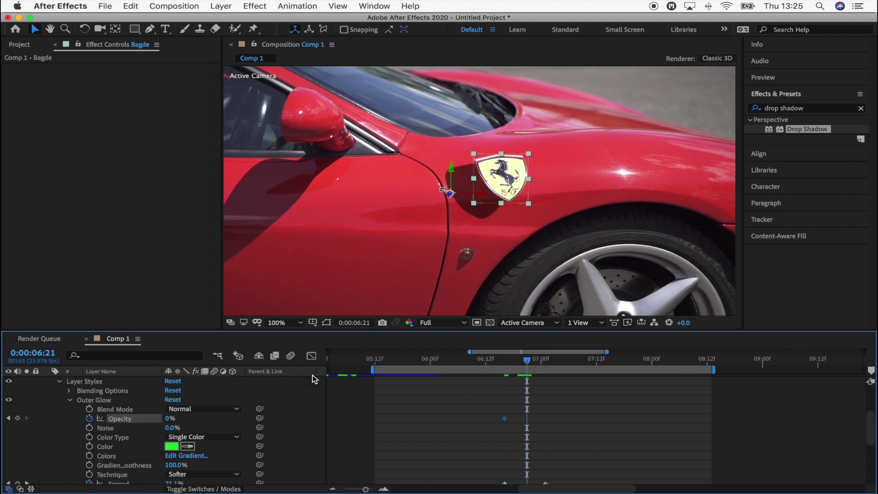
pyautogui.click(439, 362)
pyautogui.press('space')
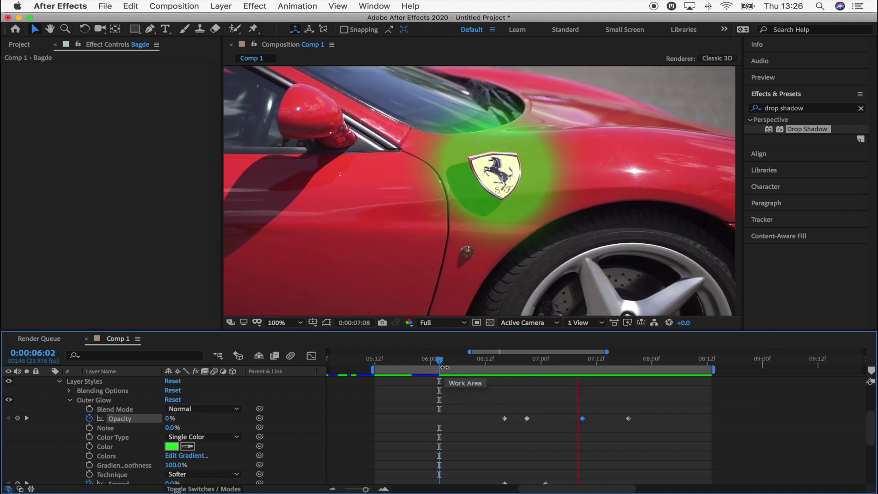
pyautogui.press('F9')
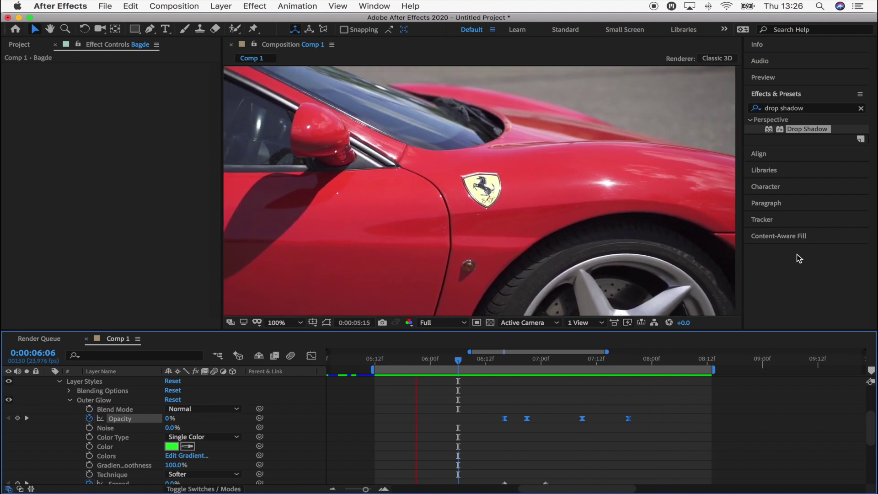
pyautogui.press('space')
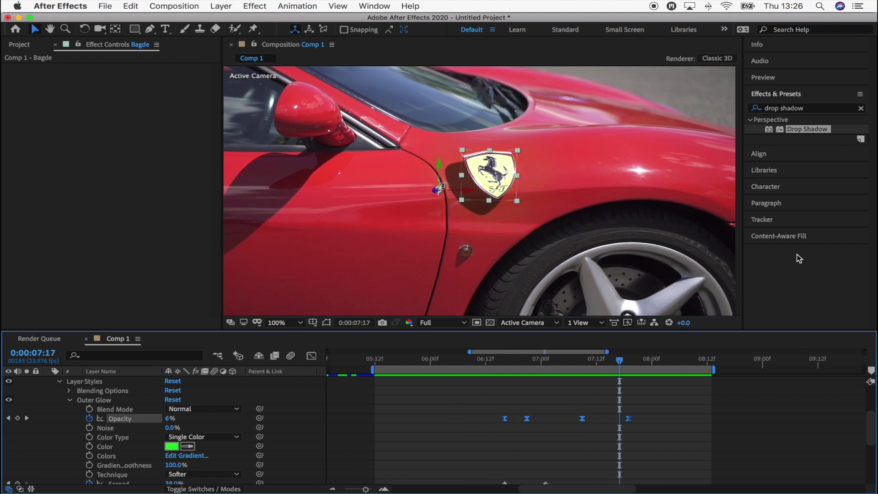